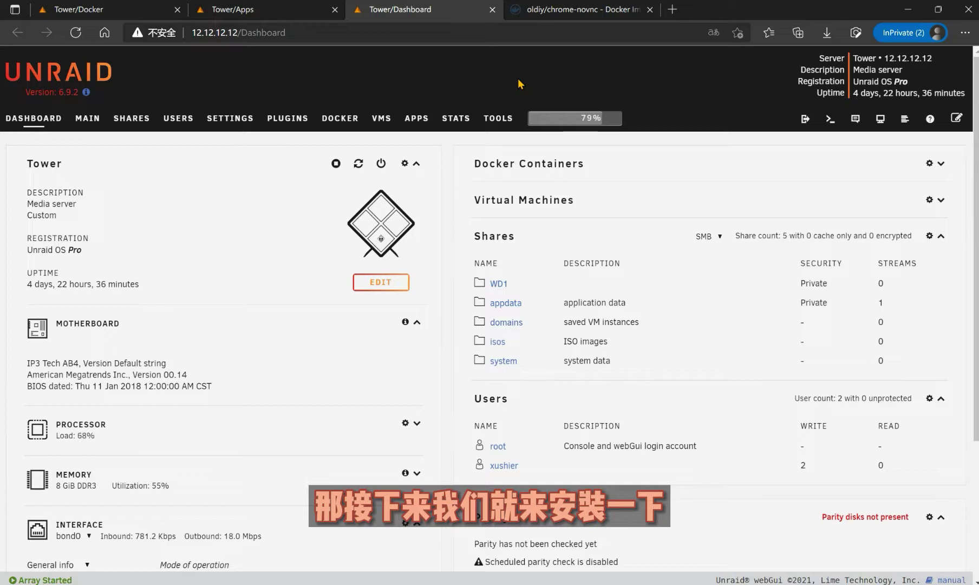
- Search the Unraid community app store for "chrom"
left_click(232, 9)
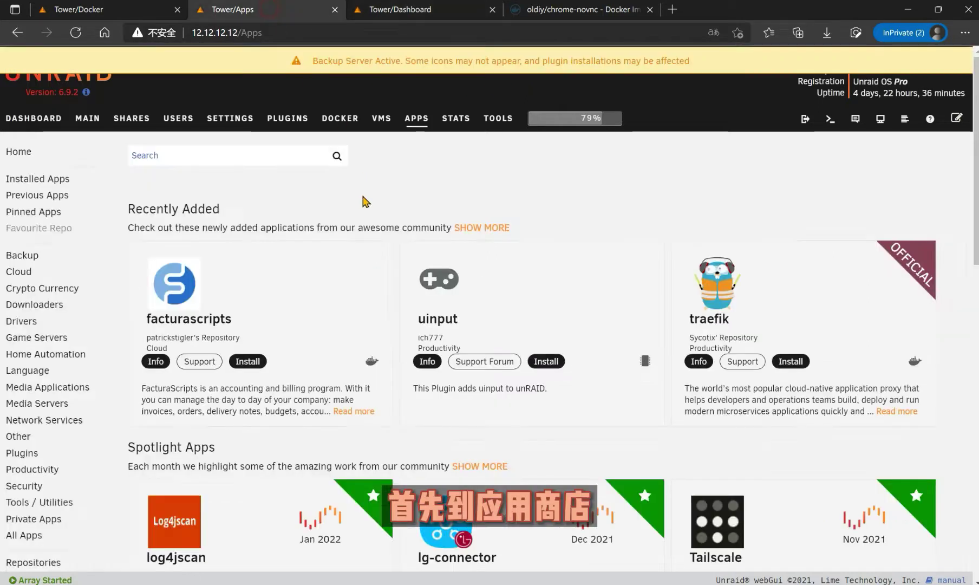
left_click(246, 157)
type("chrom")
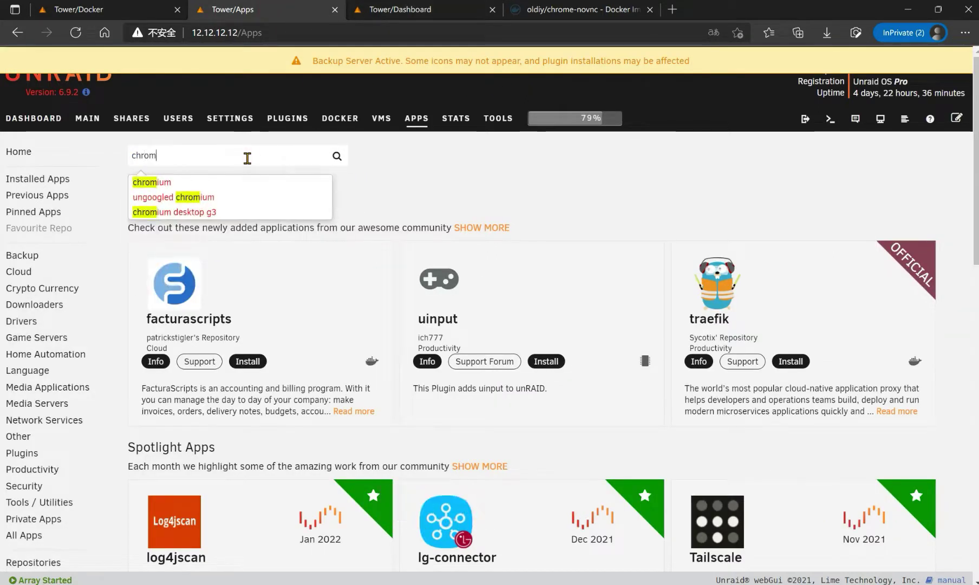
key("Return")
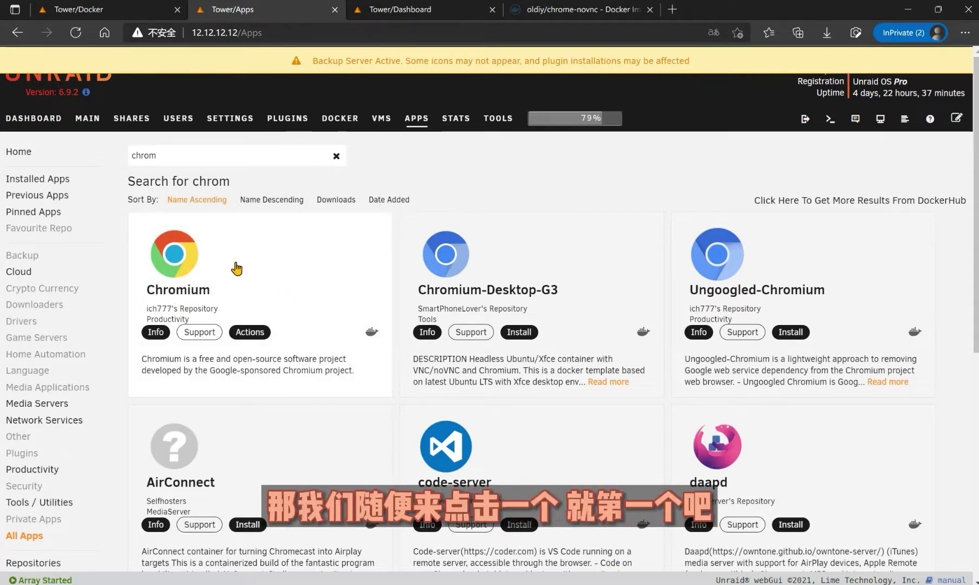
- Open the install template of the Chromium app and review its data directory and noVNC WebGUI port
left_click(267, 338)
left_click(292, 311)
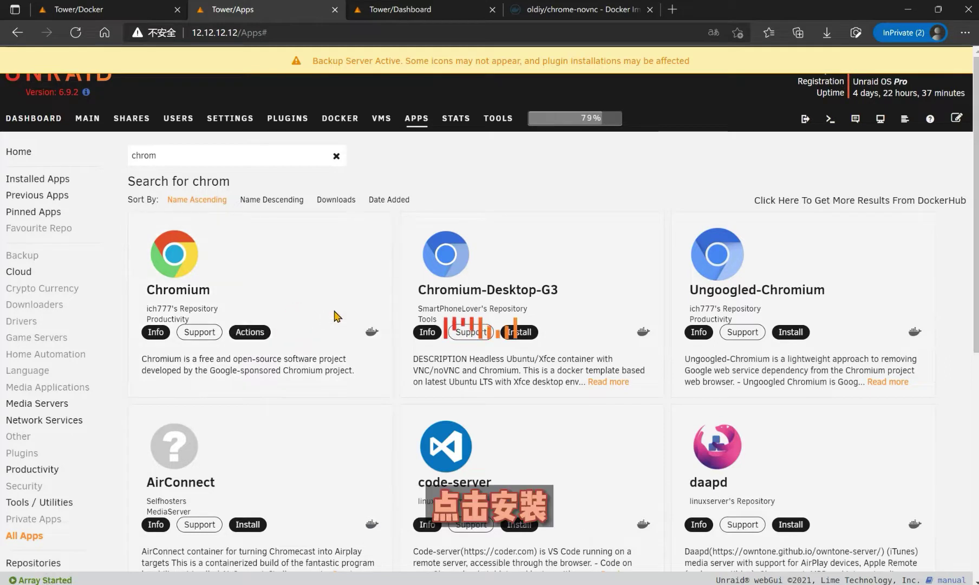
scroll(335, 316, "down", 5)
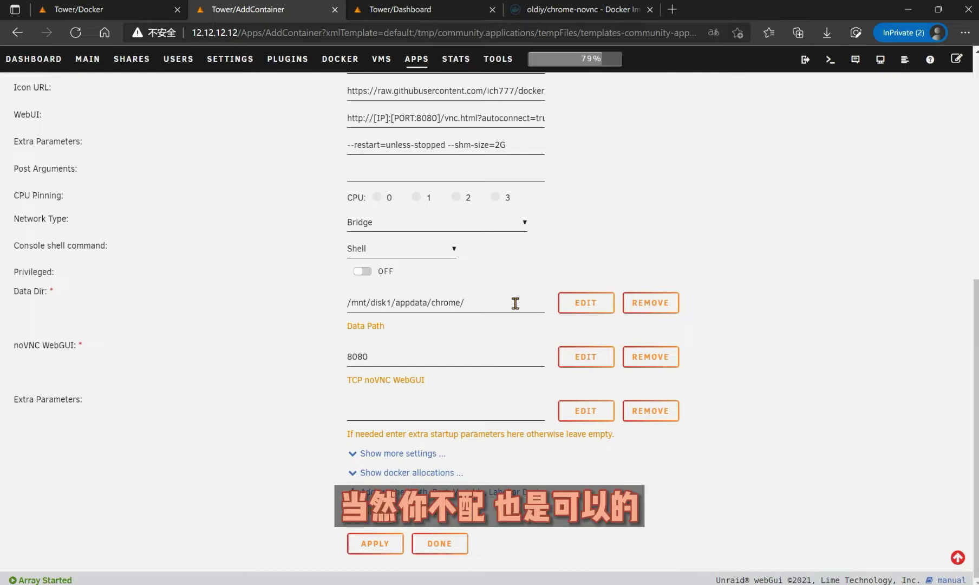
left_click(329, 307)
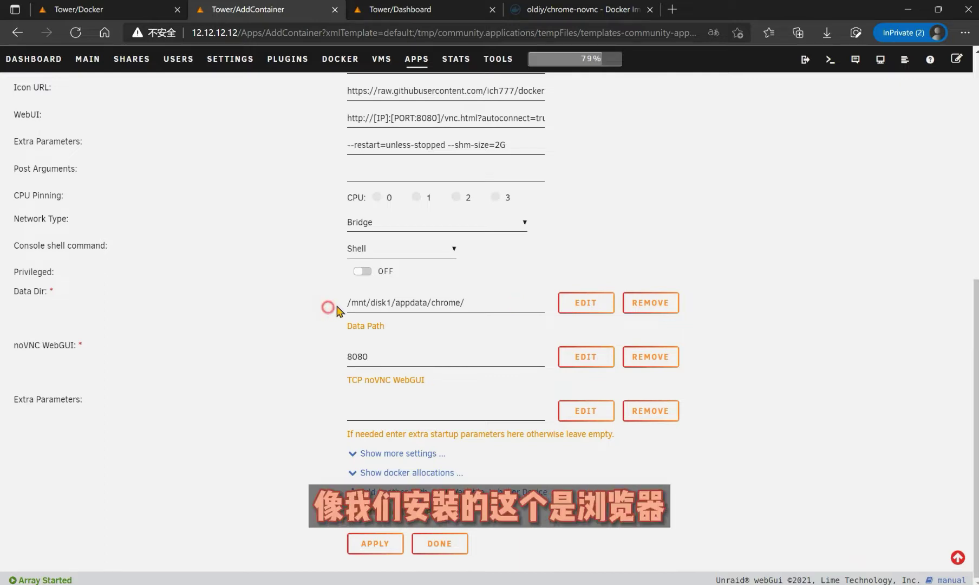
left_click(359, 324)
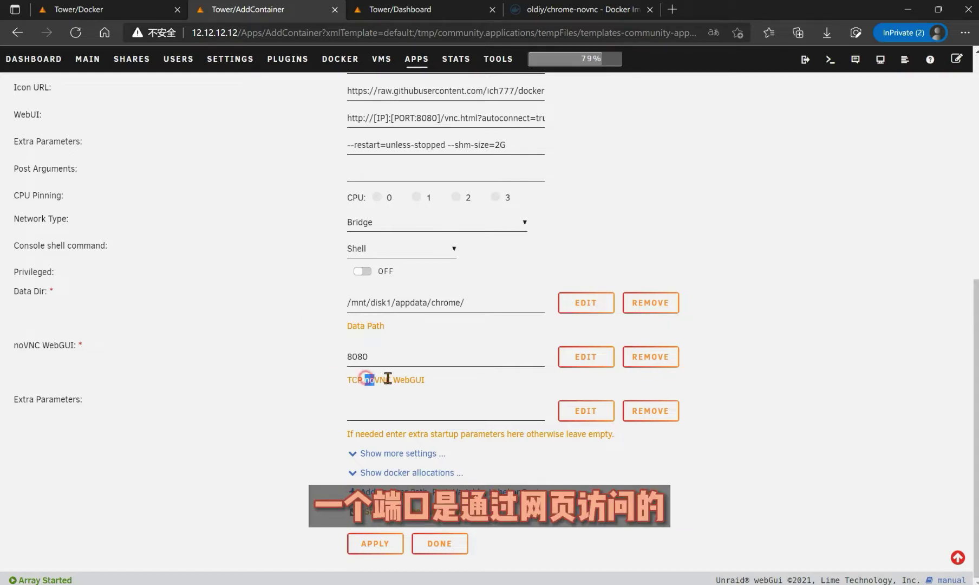
left_click_drag(402, 355, 345, 360)
left_click(307, 356)
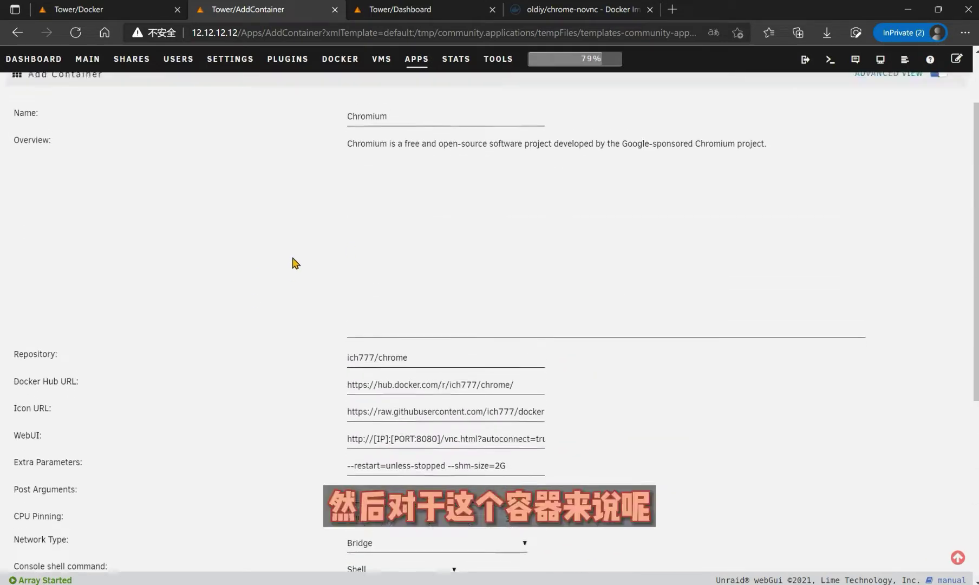
- Expand the template's additional settings and check them for a VNC port and the extra startup parameters
scroll(275, 271, "down", 10)
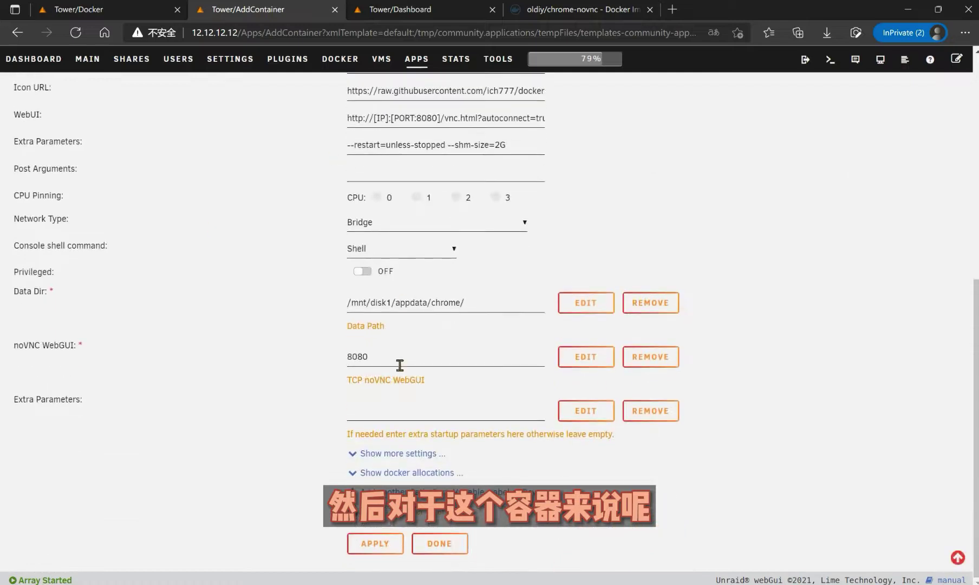
left_click(406, 454)
scroll(251, 280, "down", 5)
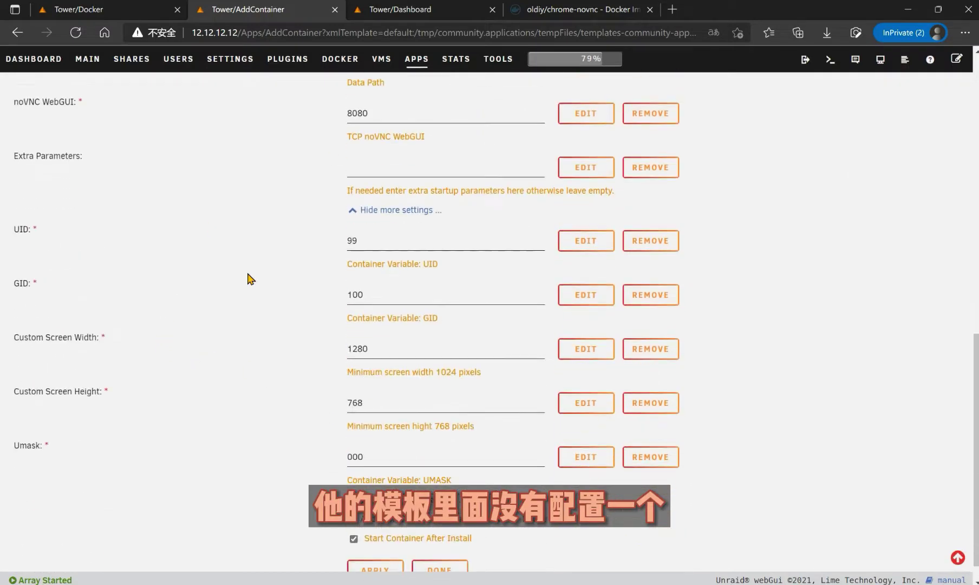
scroll(279, 324, "up", 3)
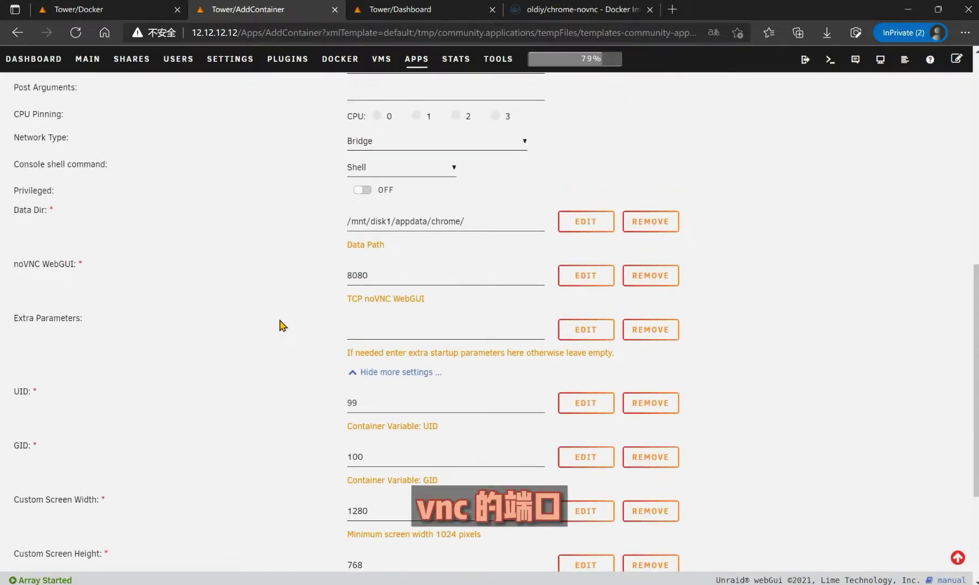
scroll(265, 269, "down", 3)
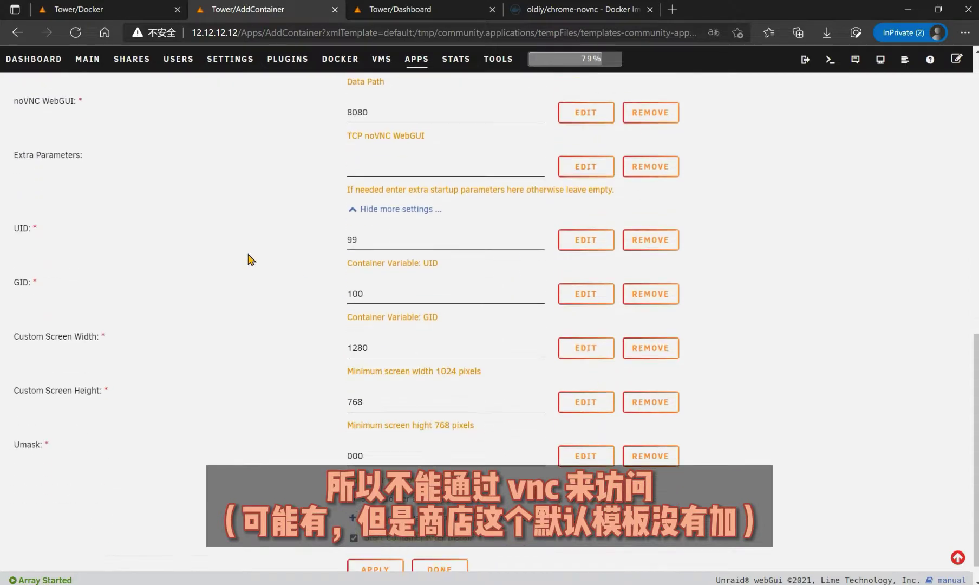
double_click(45, 150)
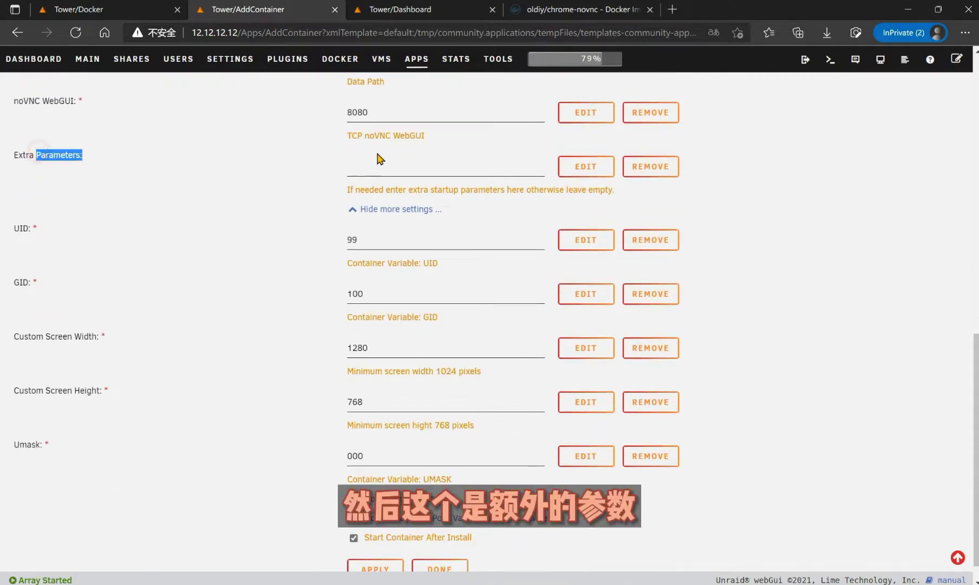
left_click(411, 160)
left_click(250, 157)
scroll(240, 164, "down", 1)
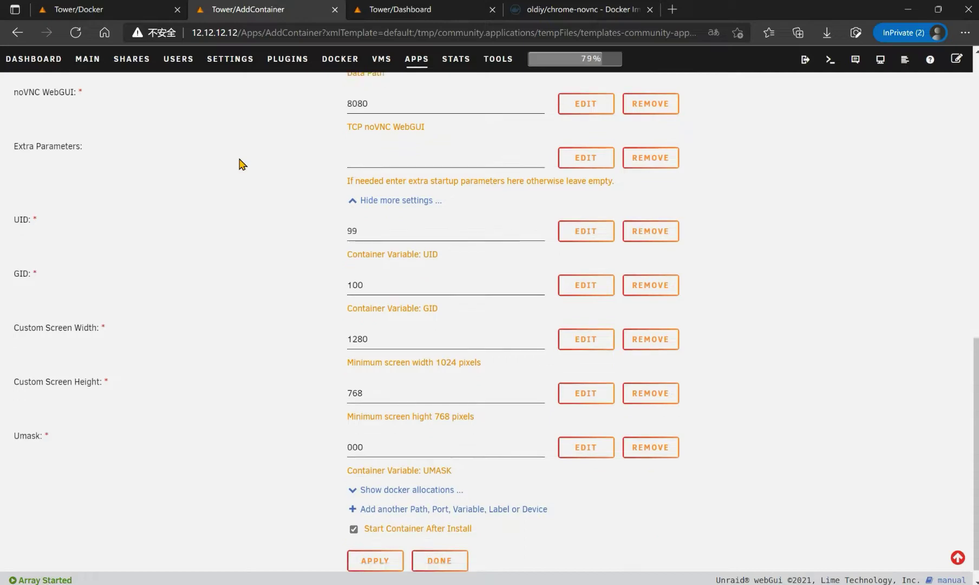
- Review the UID and GID permission variables in the Chromium template
left_click(96, 197)
left_click(99, 254)
left_click(245, 230)
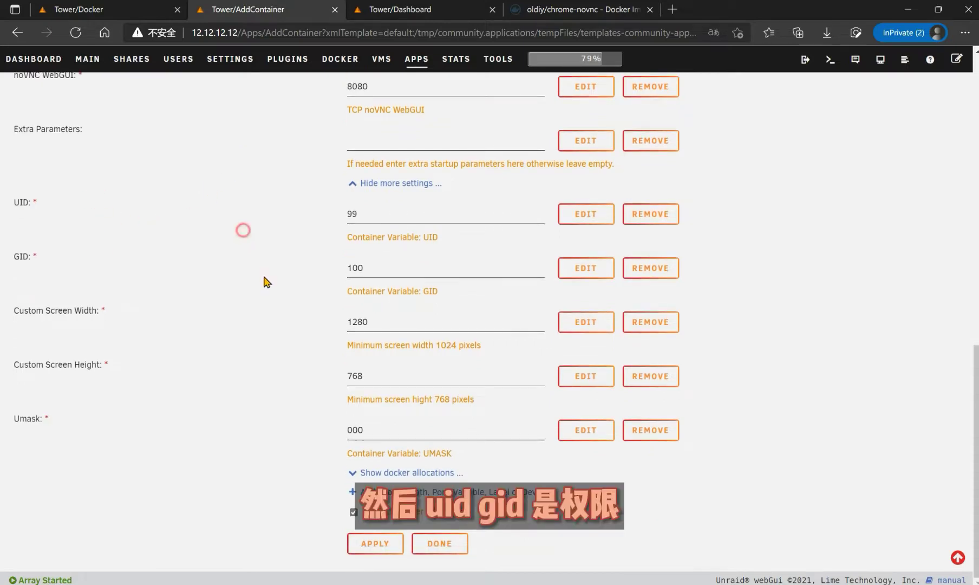
left_click(264, 278)
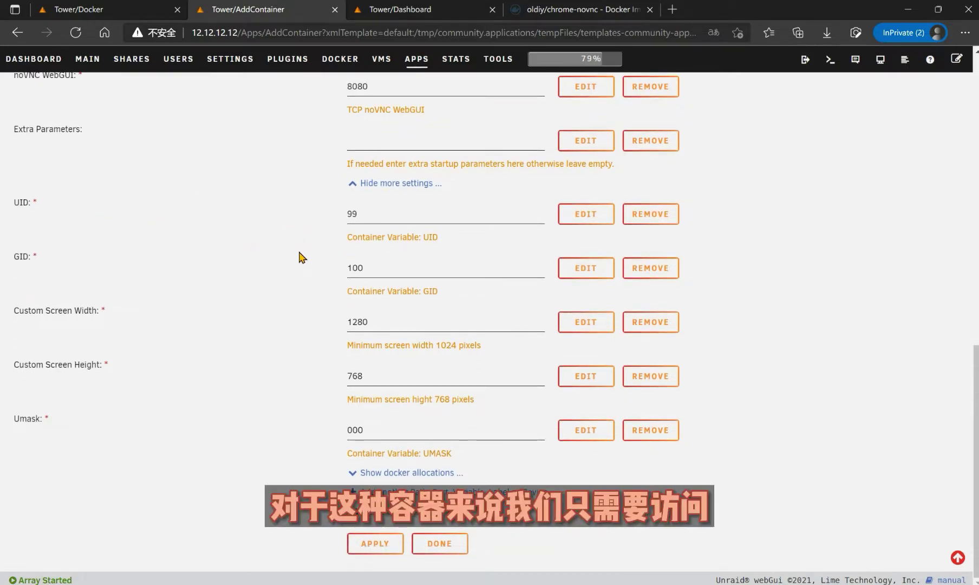
left_click(296, 199)
left_click(287, 253)
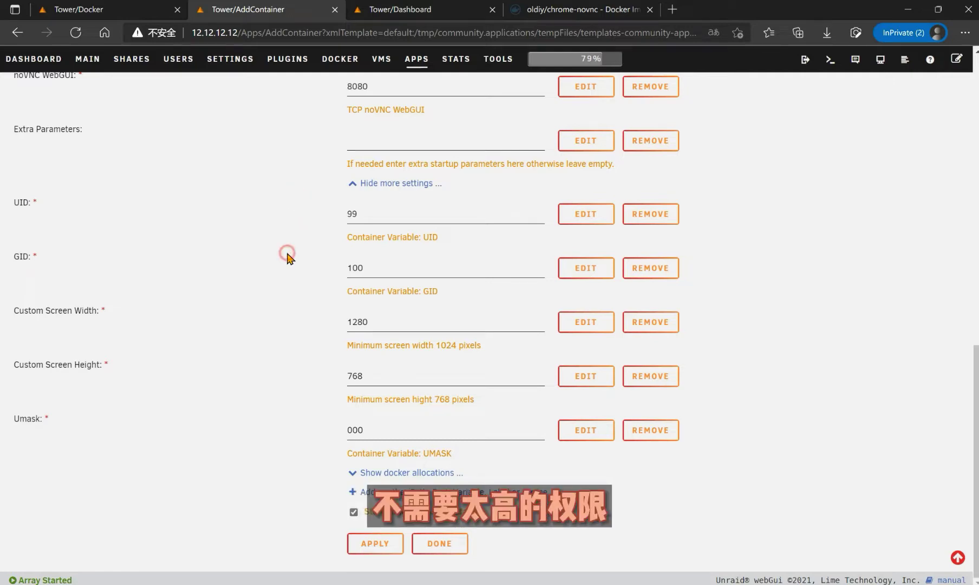
left_click(392, 214)
left_click(396, 273)
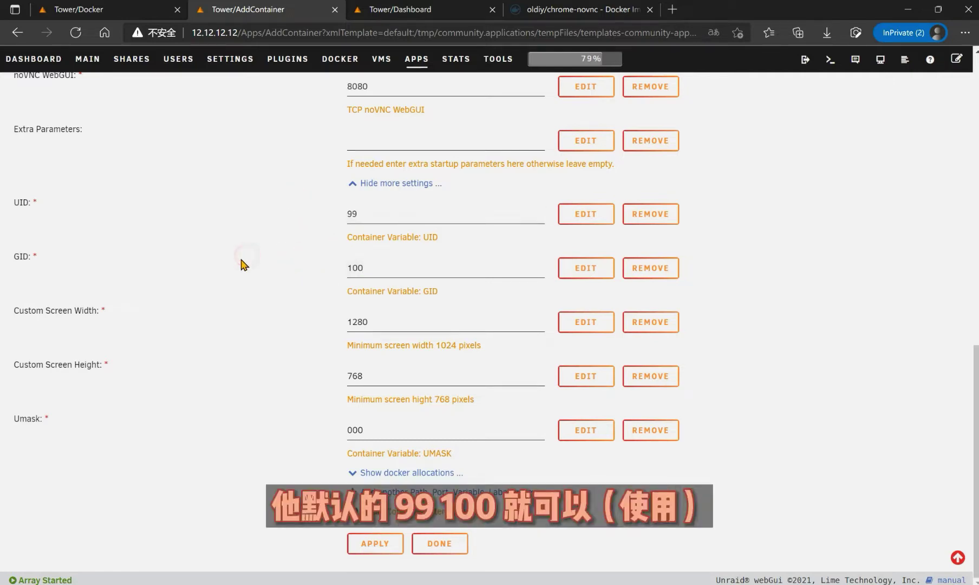
- Review the custom screen width and height values in the Chromium template
left_click(89, 309)
left_click(128, 314)
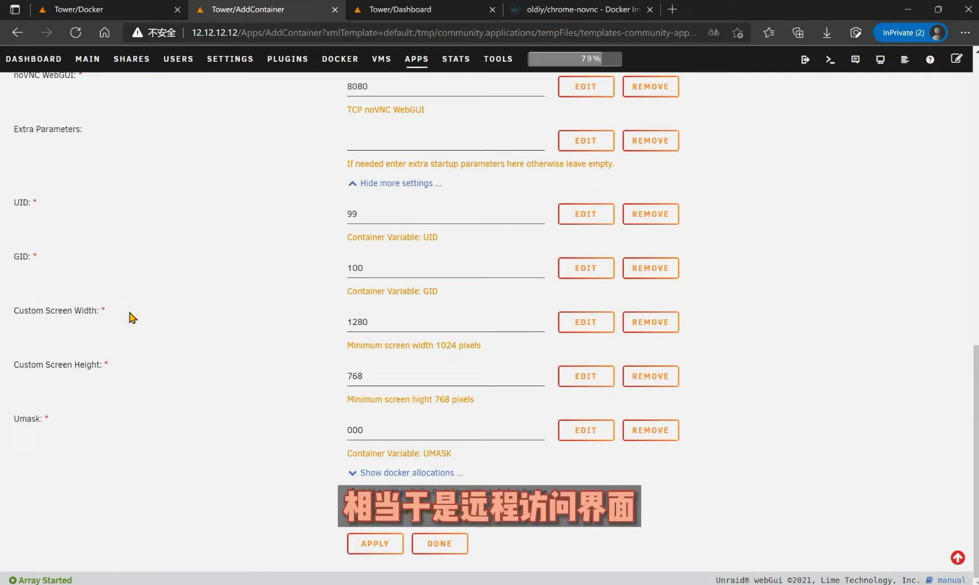
left_click_drag(33, 311, 104, 312)
left_click_drag(41, 363, 85, 364)
left_click(152, 362)
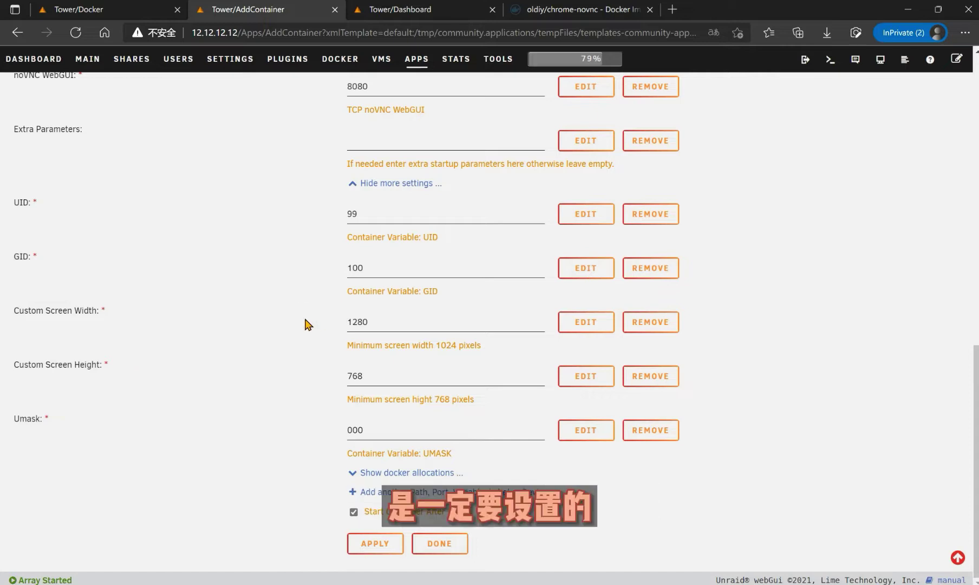
double_click(383, 323)
left_click(383, 322)
double_click(380, 377)
left_click(323, 384)
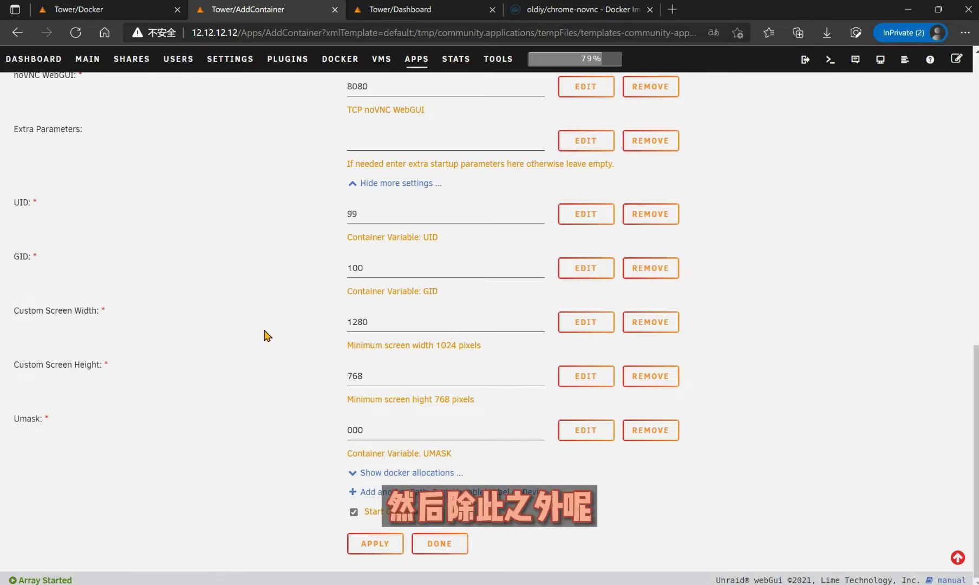
- Look through the whole Chromium template for a VNC access password setting
scroll(267, 336, "up", 2)
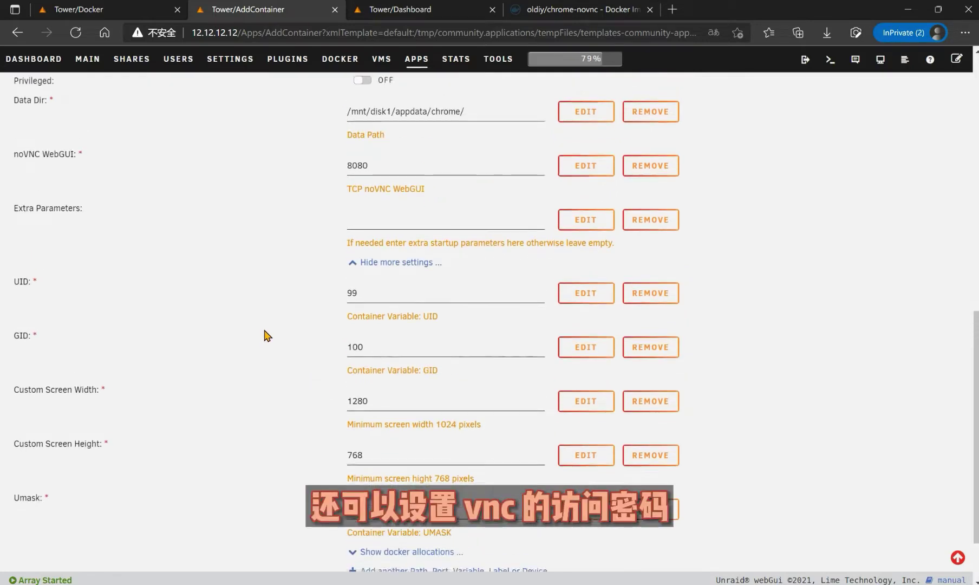
scroll(267, 336, "down", 2)
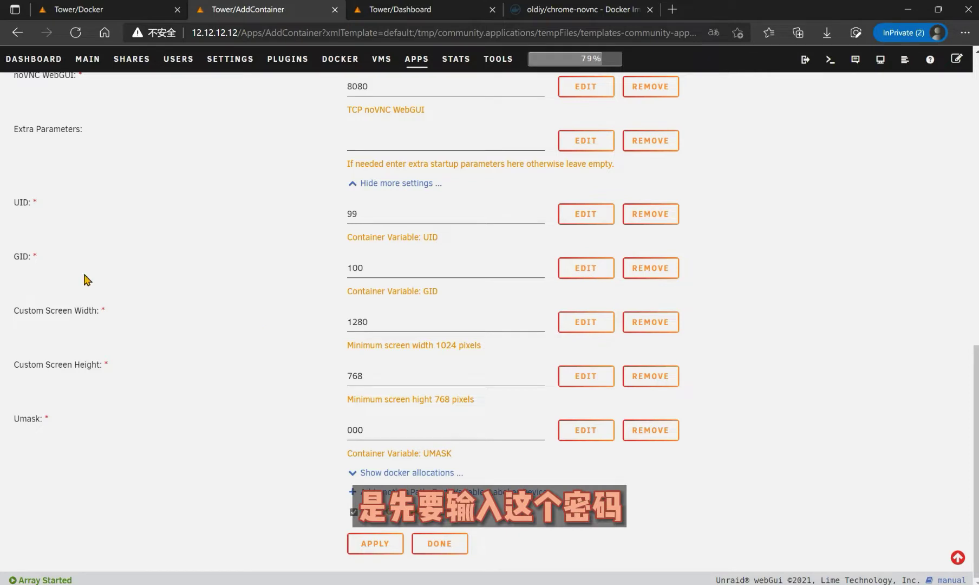
scroll(138, 322, "up", 1)
scroll(138, 321, "down", 1)
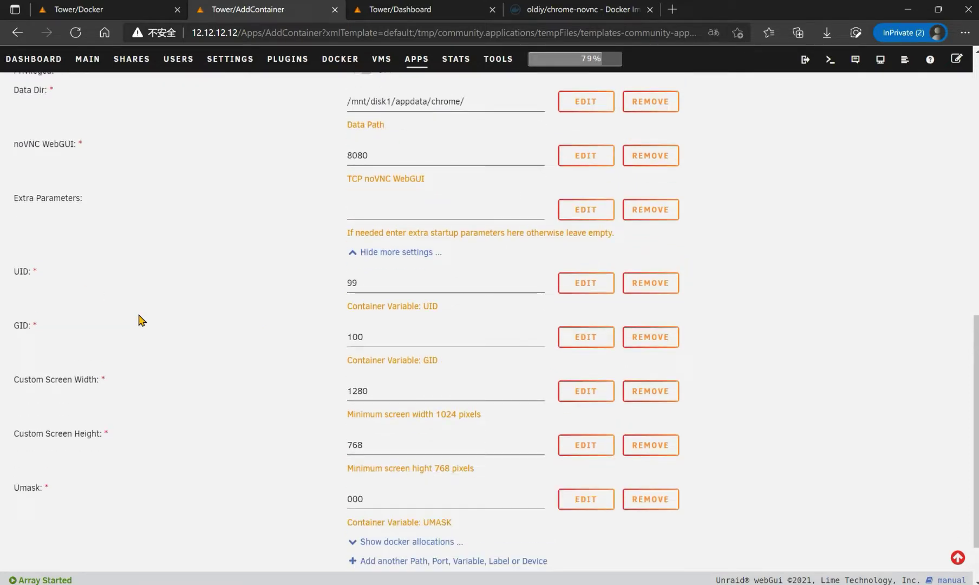
scroll(138, 321, "up", 1)
scroll(157, 309, "up", 1)
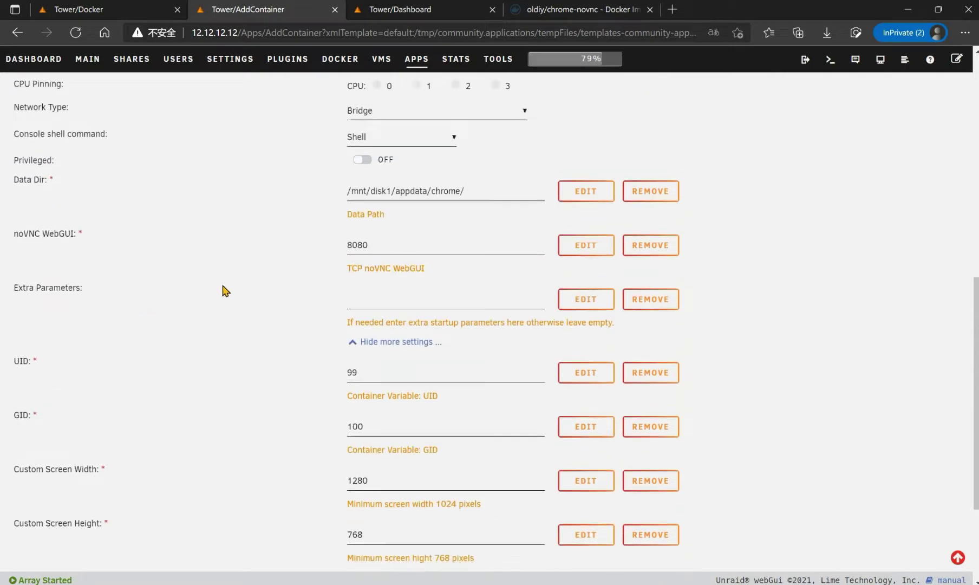
scroll(414, 390, "down", 2)
scroll(415, 319, "up", 7)
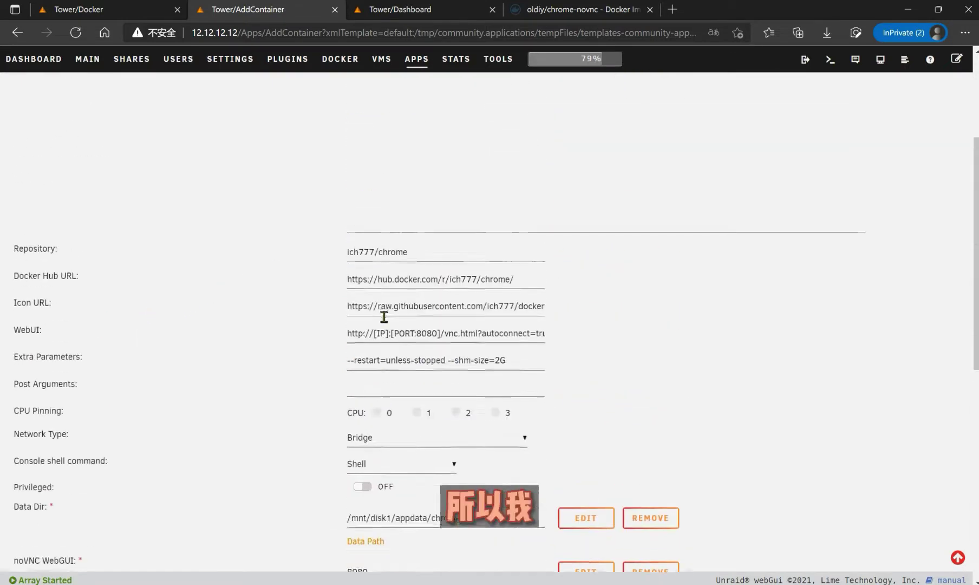
scroll(384, 317, "up", 2)
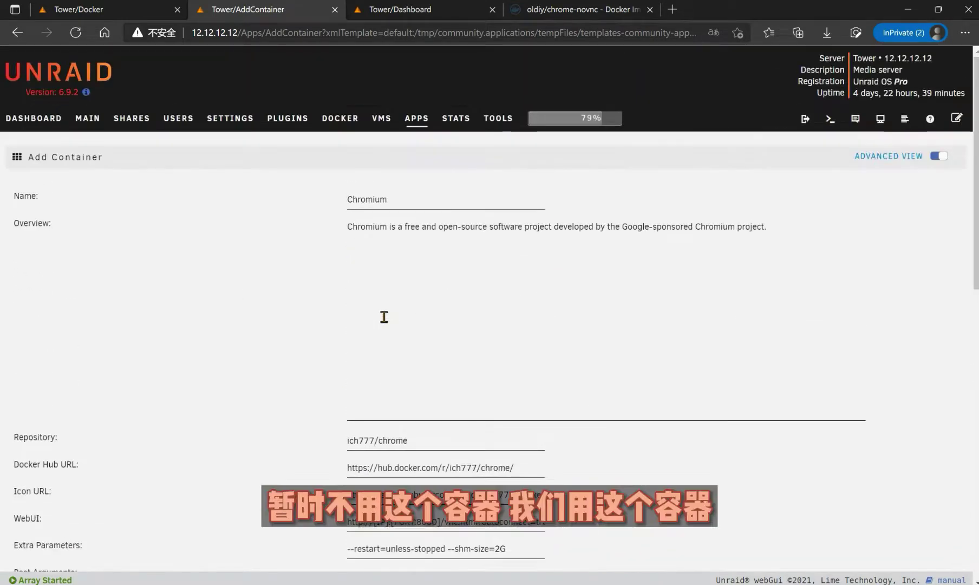
- Review the oldiy/chrome-novnc page on Docker Hub and copy the pull command of its latest tag
left_click(587, 11)
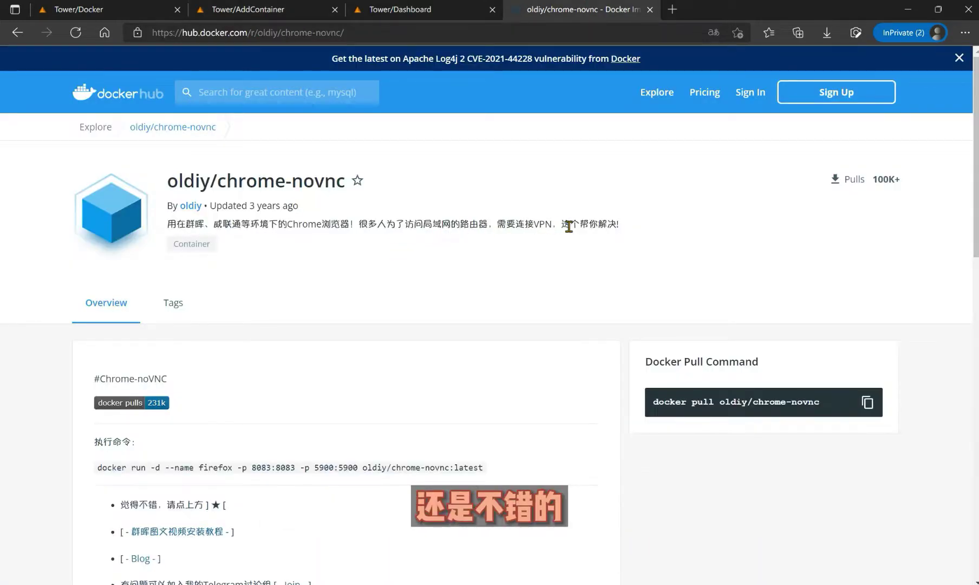
scroll(356, 267, "down", 5)
scroll(184, 264, "up", 2)
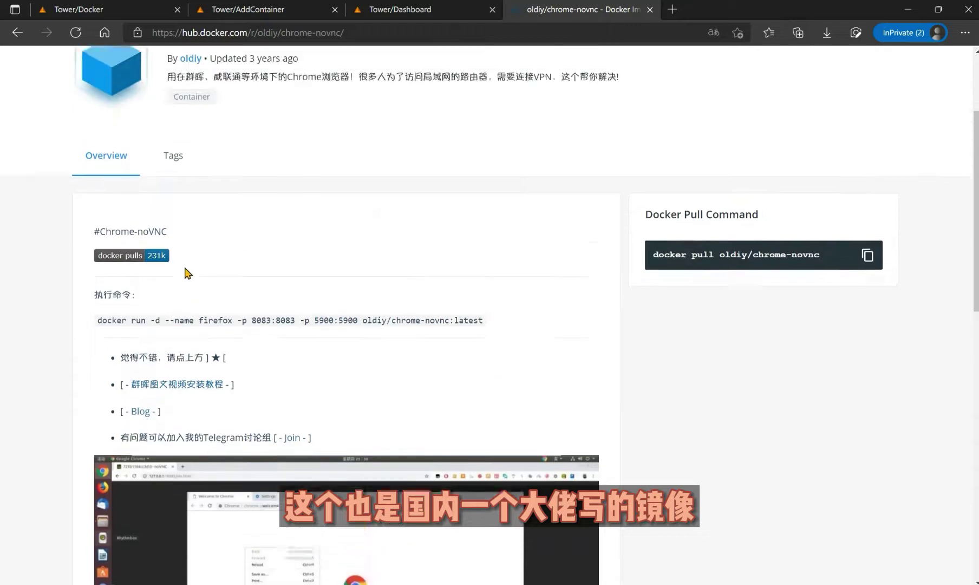
scroll(184, 267, "up", 1)
scroll(204, 267, "up", 2)
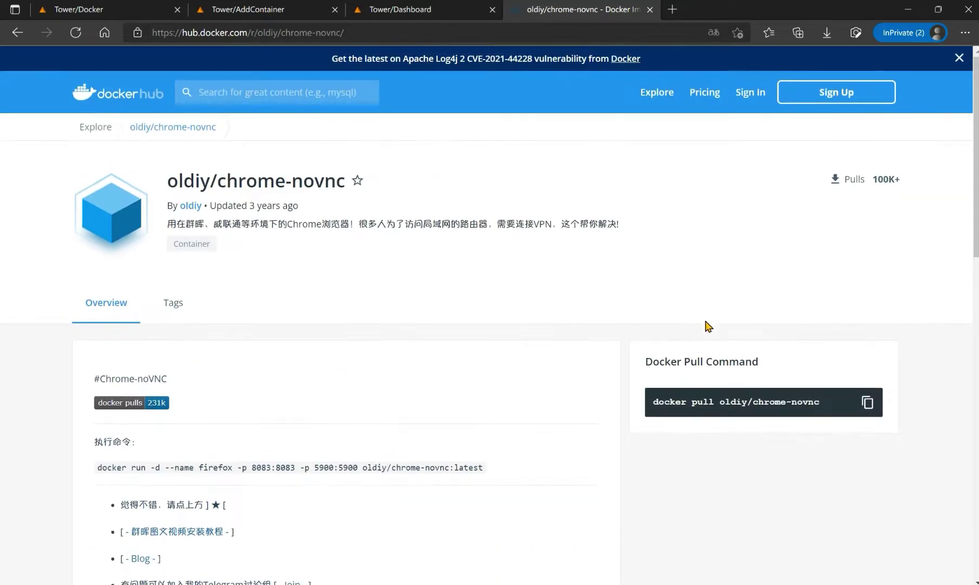
left_click(203, 313)
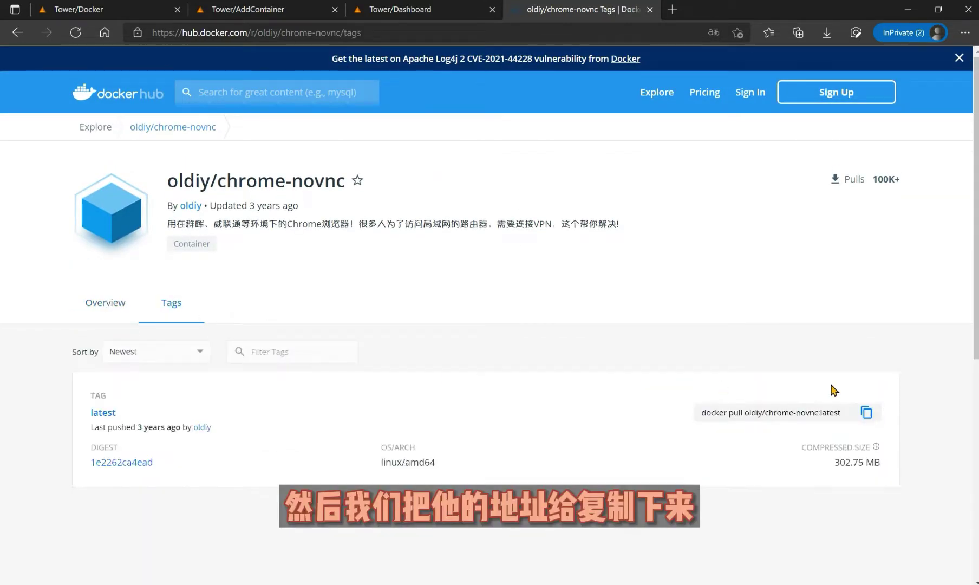
left_click(866, 412)
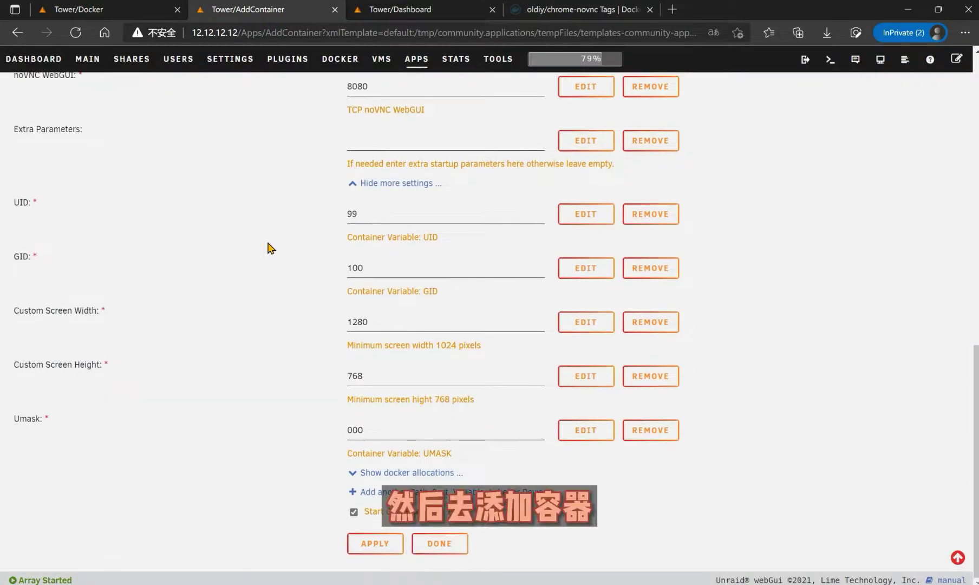
- Start adding a new container on Unraid's Docker page and name it Chrome
scroll(269, 247, "up", 15)
left_click(340, 118)
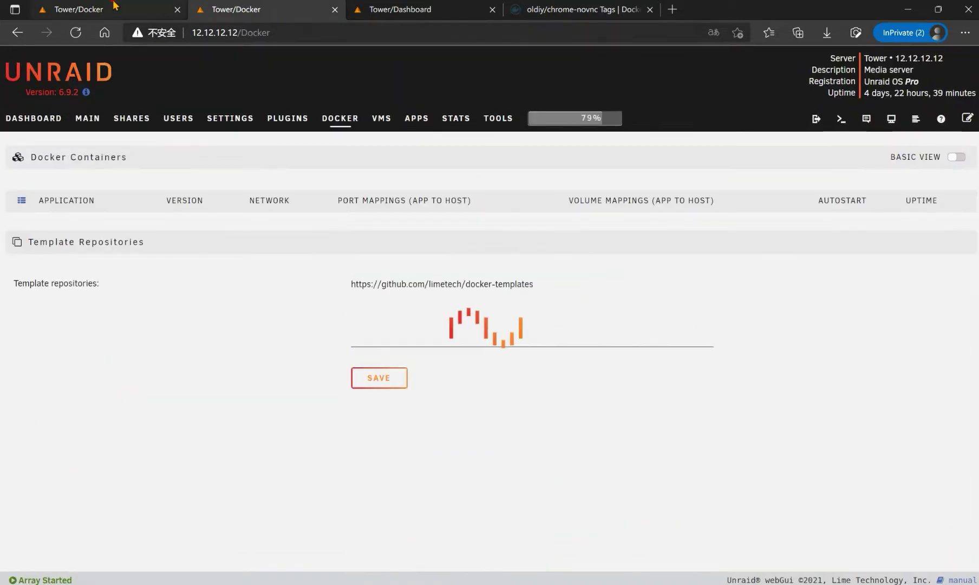
scroll(156, 300, "down", 10)
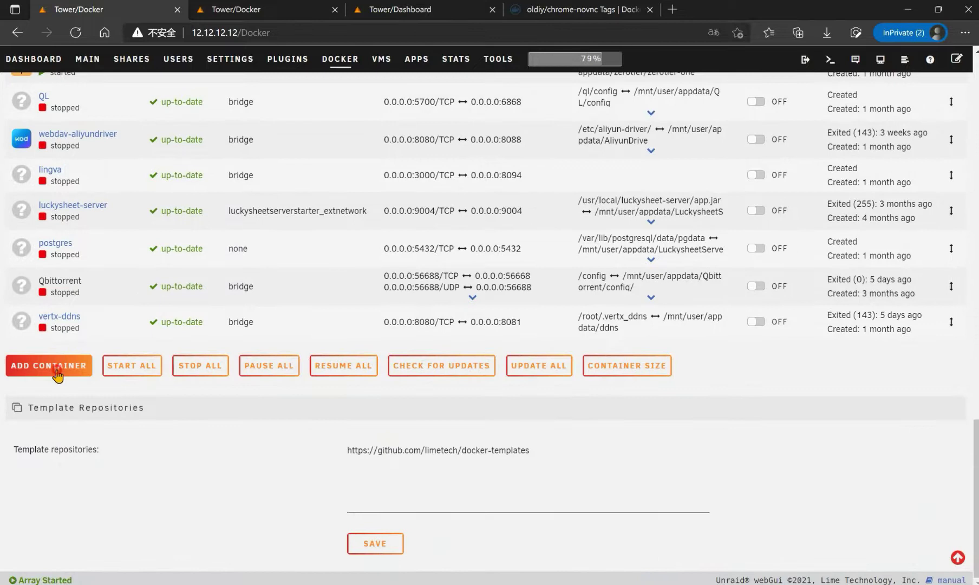
left_click(57, 370)
left_click(417, 226)
type("Chrome")
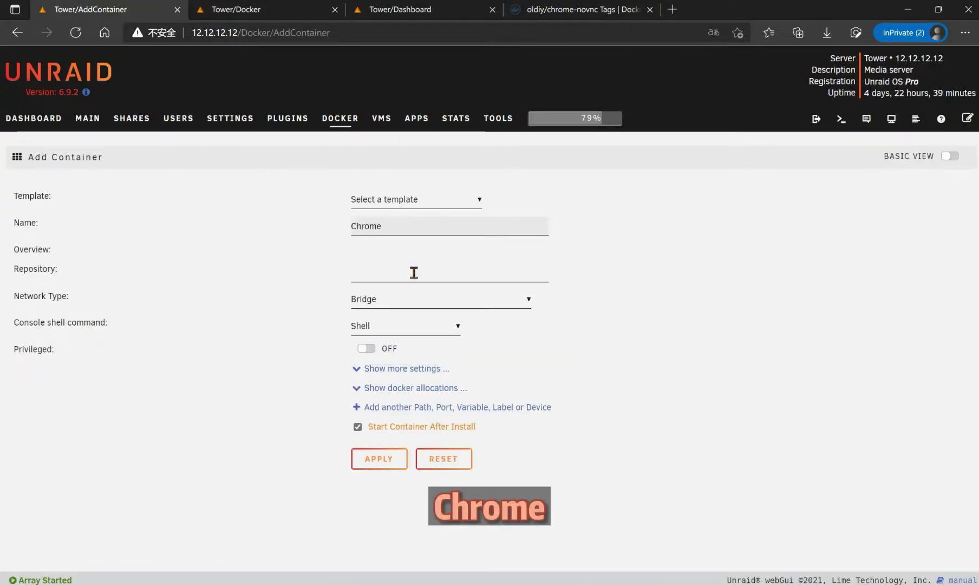
- Set the container's repository to oldiy/chrome-novnc:latest and expand the additional settings
left_click(413, 271)
key("ctrl+v")
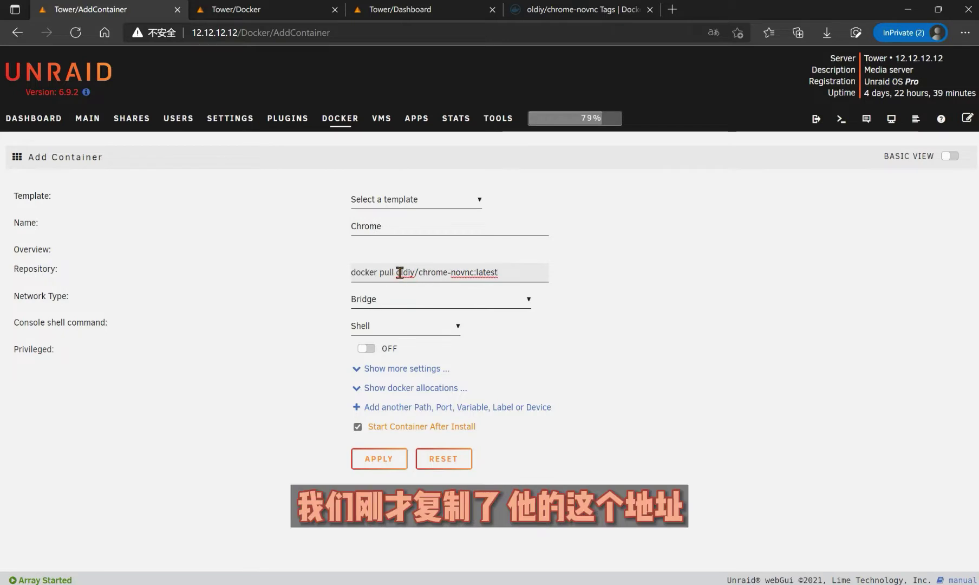
left_click_drag(398, 272, 319, 275)
key("BackSpace")
left_click(435, 370)
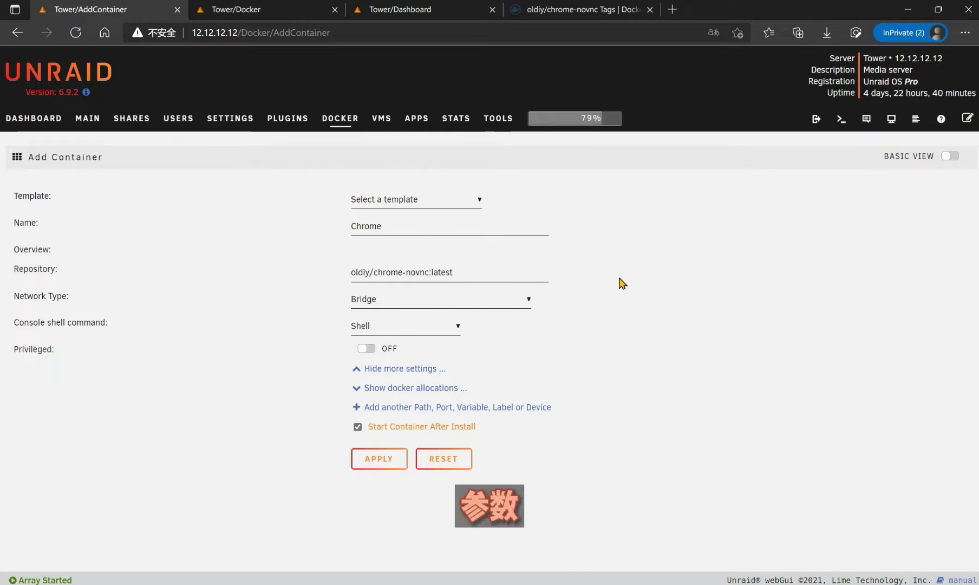
- Add a port mapping named WEBUI with container port 8083 and host port 3811
left_click(442, 408)
left_click(448, 207)
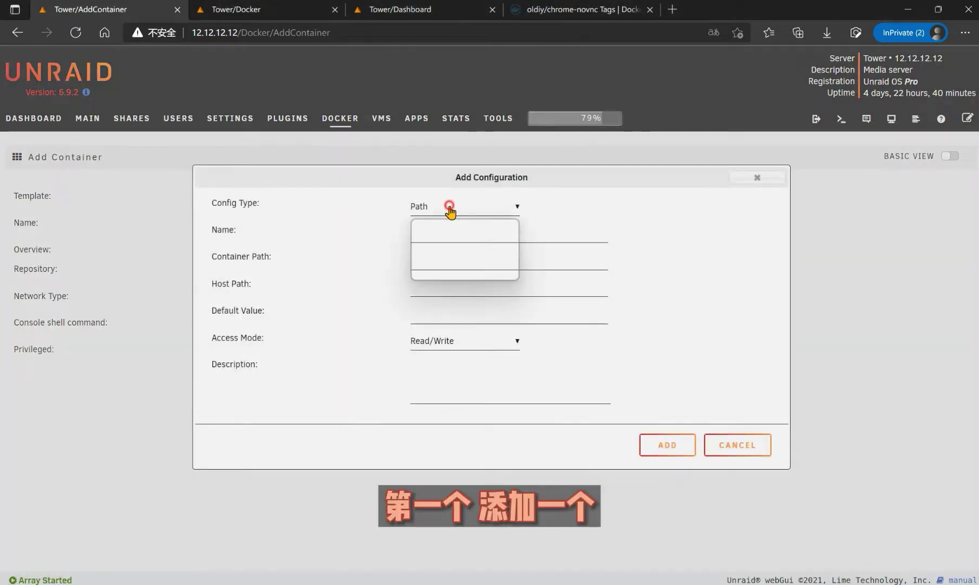
left_click(448, 237)
left_click(450, 233)
type("WEBUI")
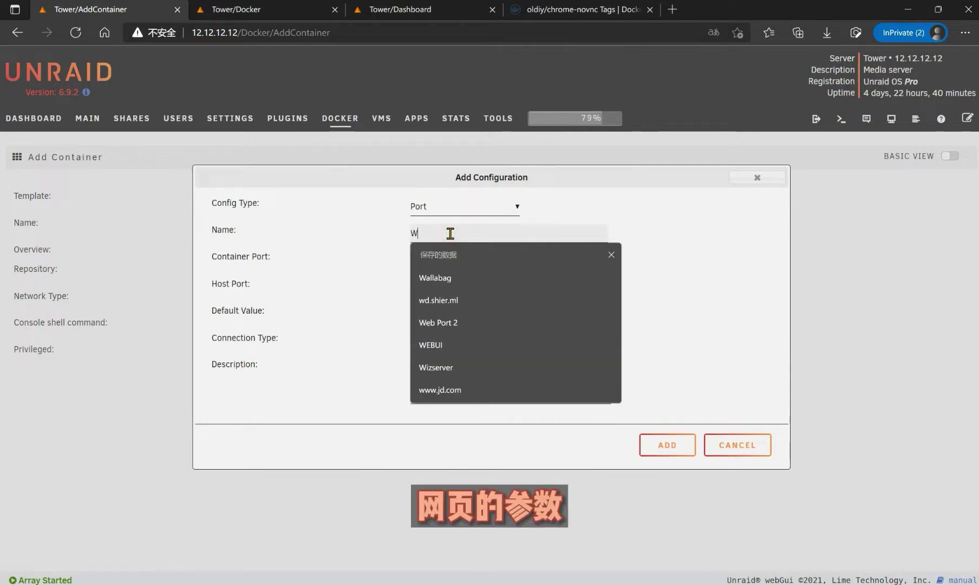
left_click(457, 346)
left_click(462, 263)
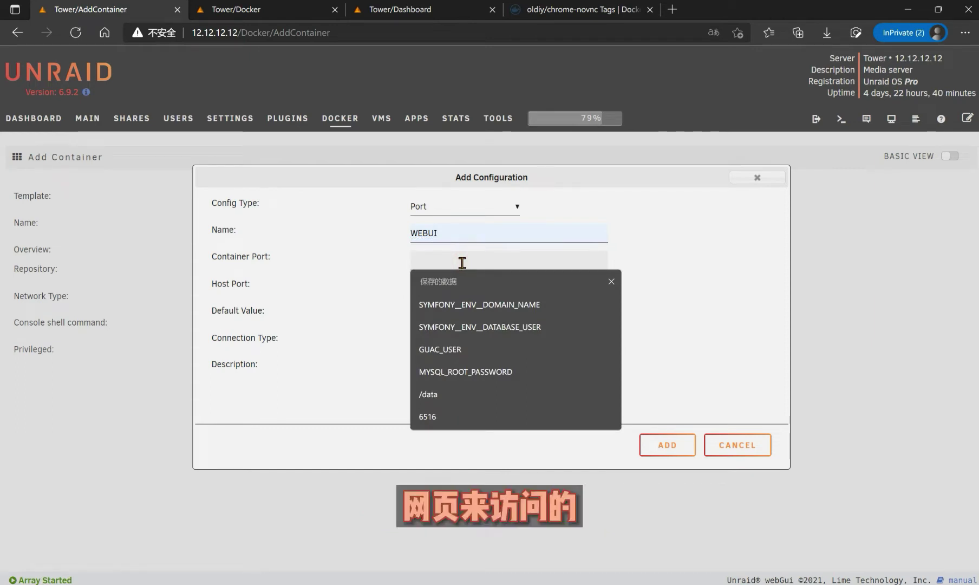
type("80")
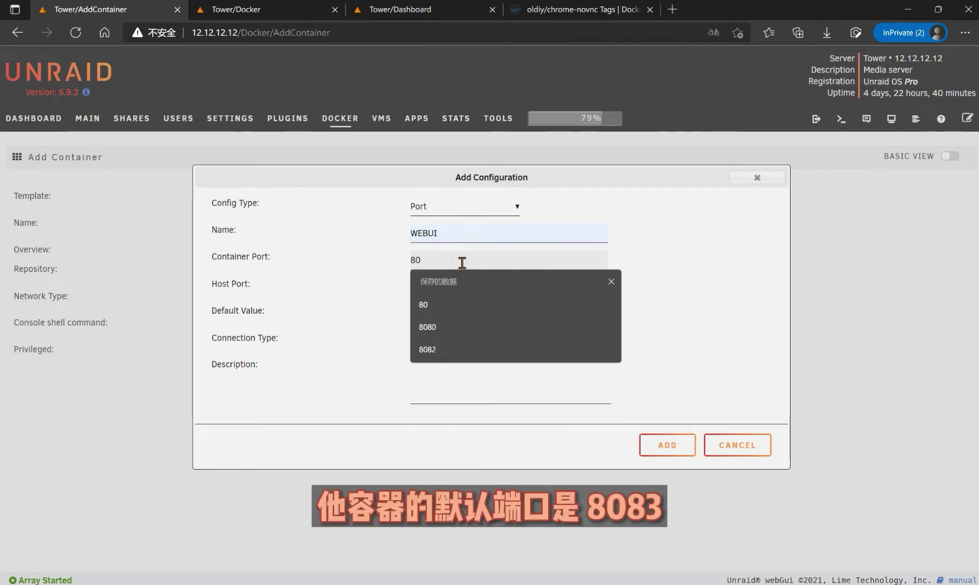
type("83")
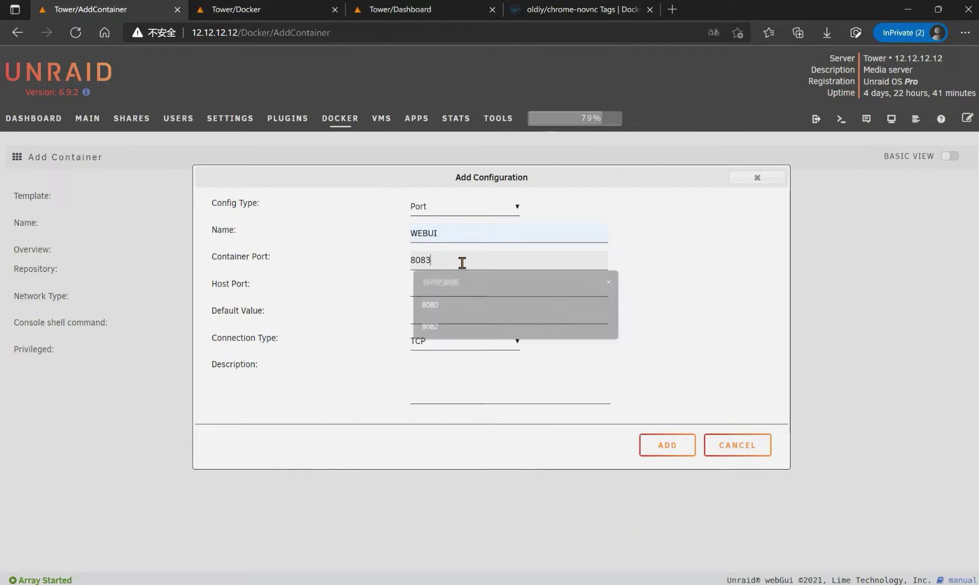
left_click(678, 445)
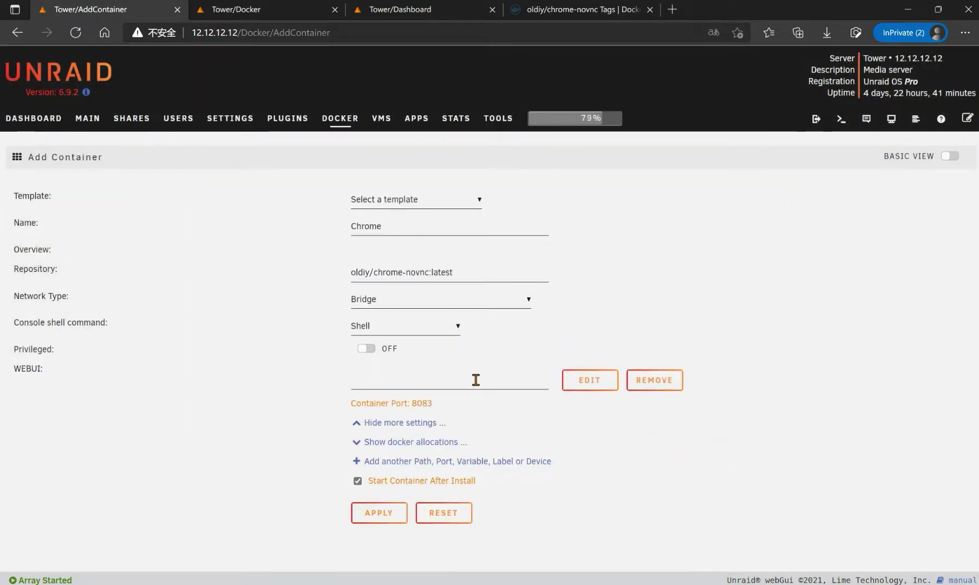
left_click(457, 382)
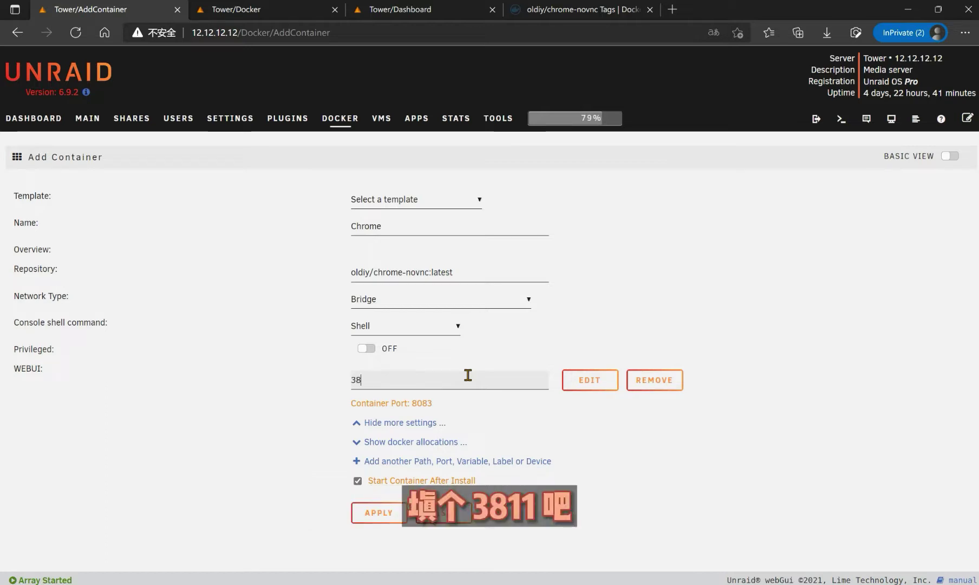
- Add a port mapping named VNC with container port 5900 and host port 3822
left_click(436, 461)
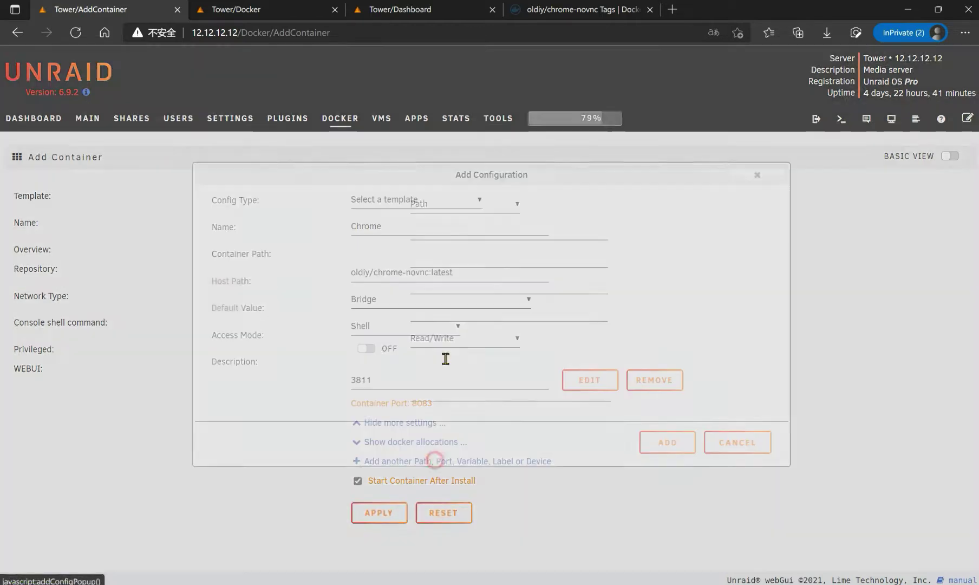
left_click(464, 201)
left_click(450, 236)
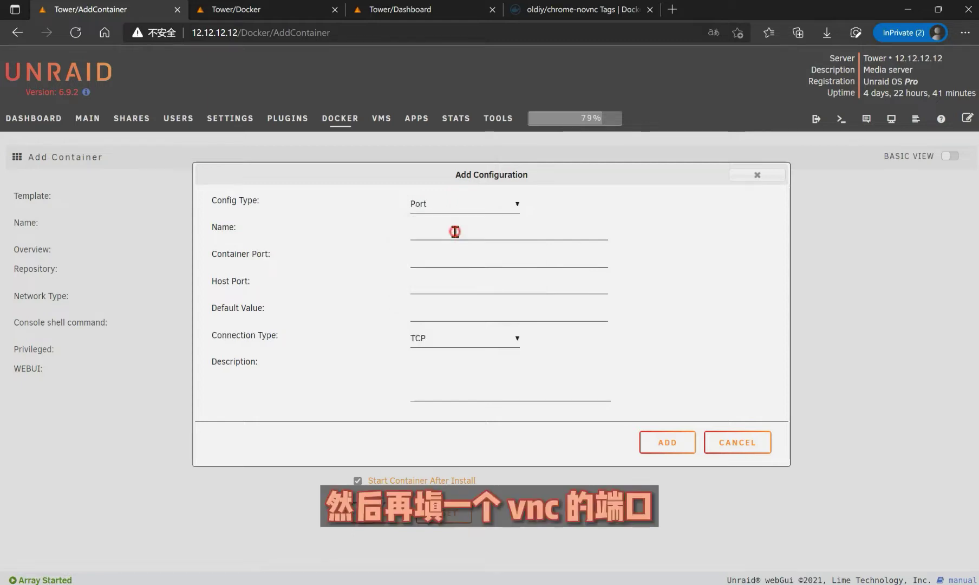
left_click(455, 232)
type("VNC")
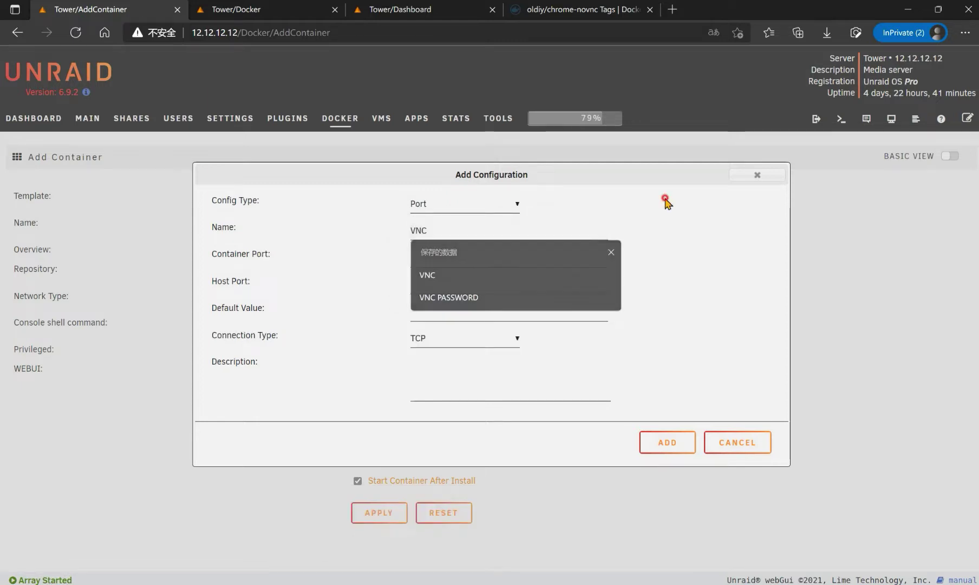
left_click(514, 257)
left_click(513, 258)
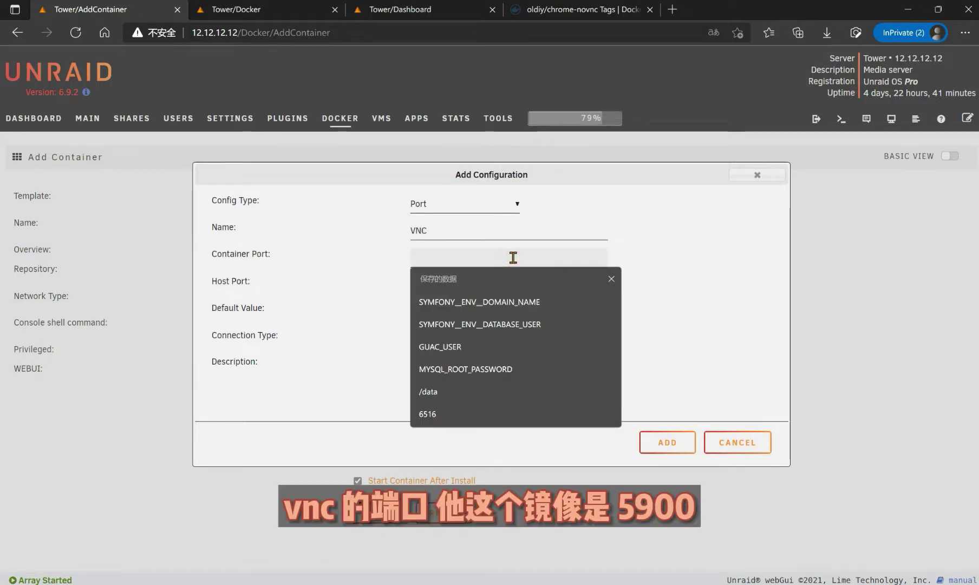
type("5900")
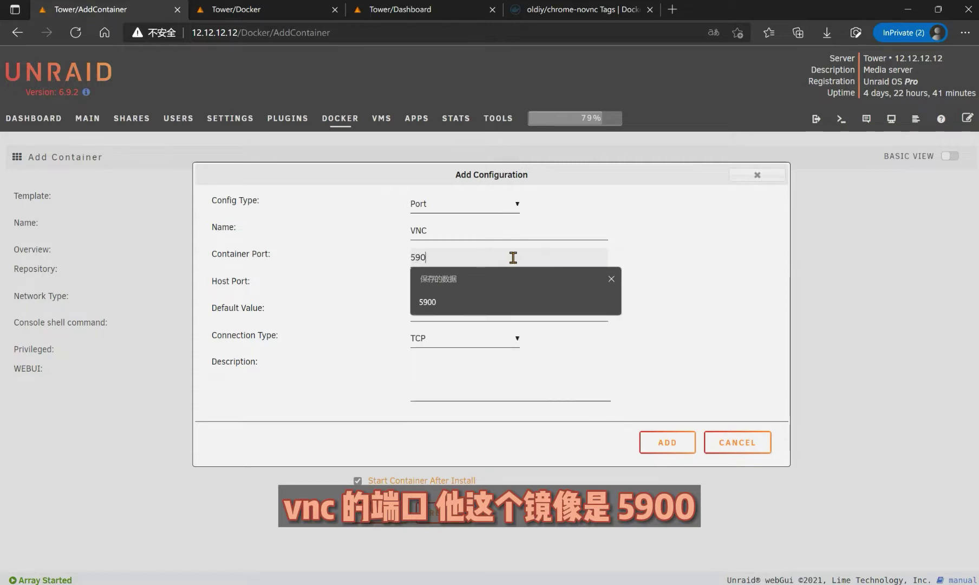
left_click(640, 432)
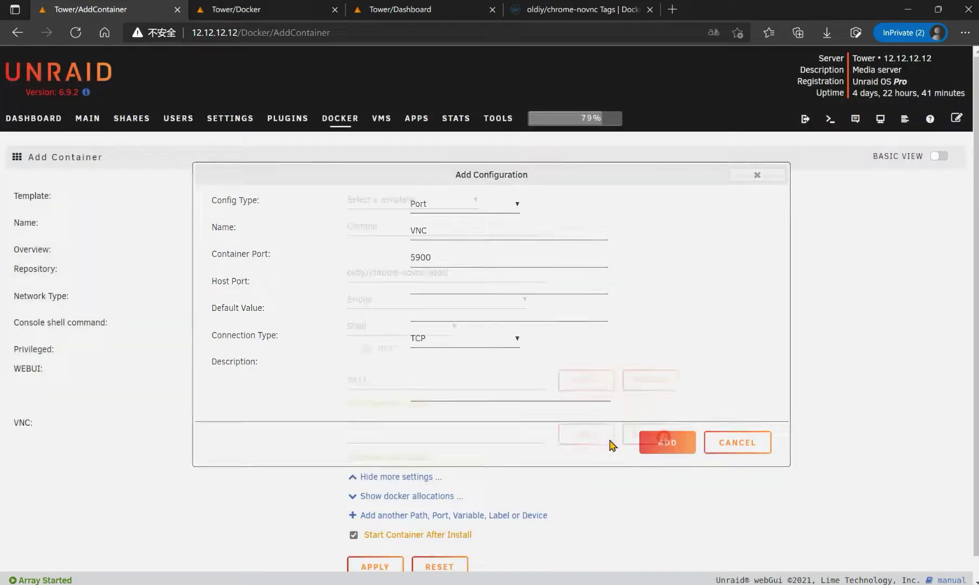
left_click(487, 418)
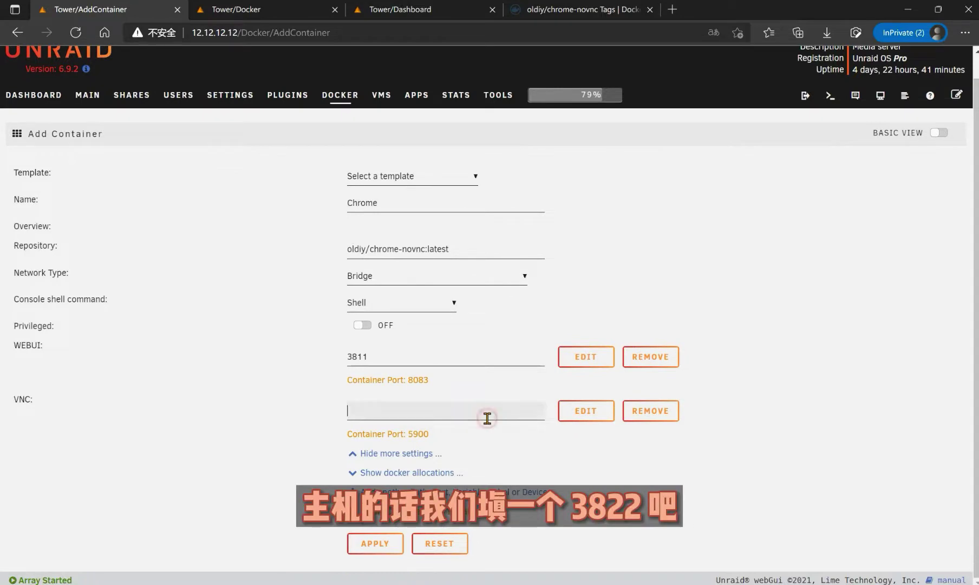
type("3811")
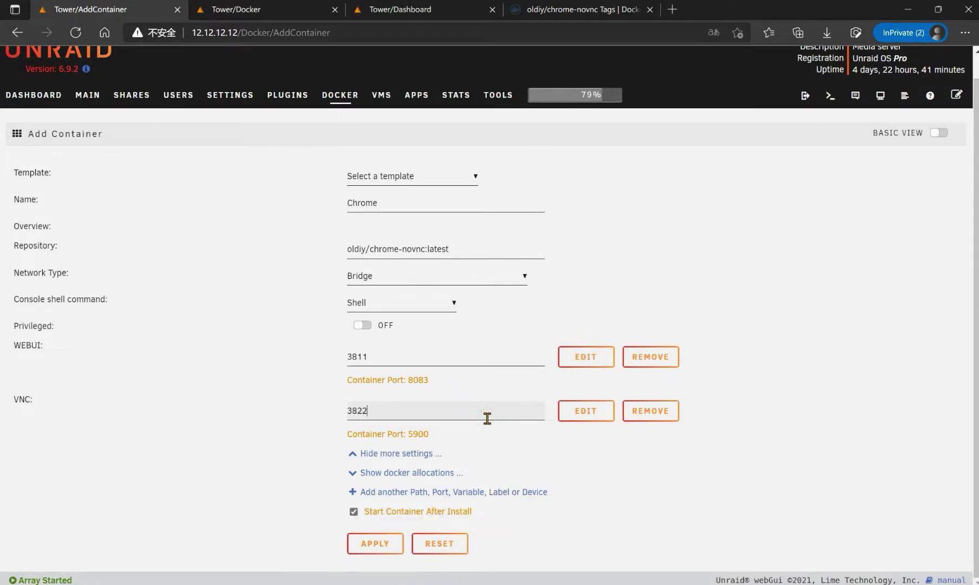
- Review the WEBUI and VNC port entries of the new container
left_click(8, 397)
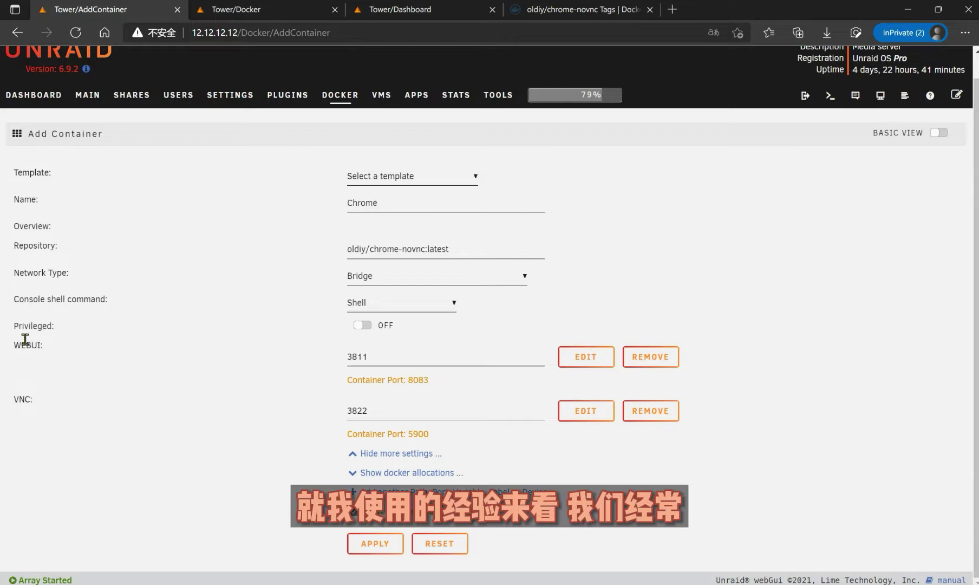
left_click_drag(16, 344, 83, 349)
left_click(81, 353)
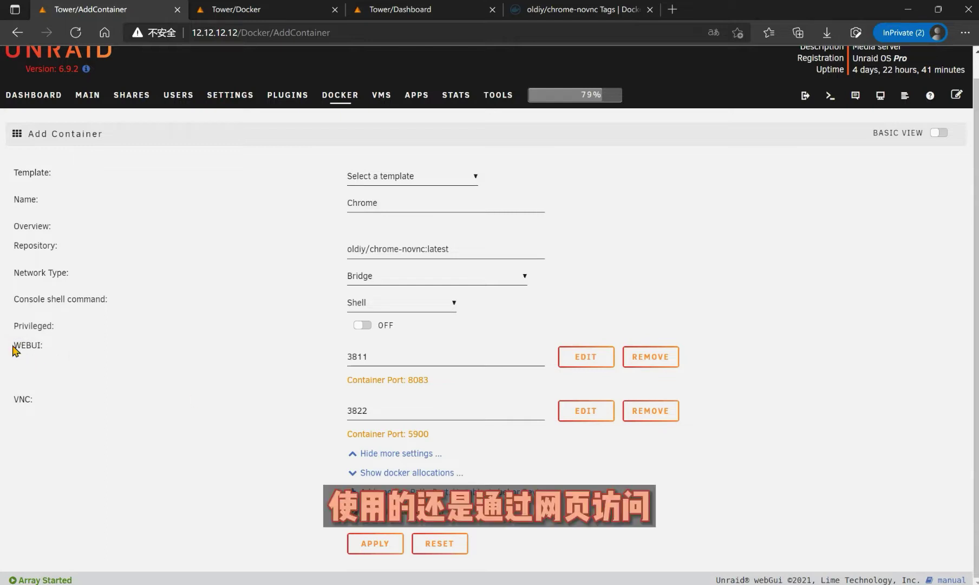
left_click_drag(15, 399, 79, 407)
left_click(79, 409)
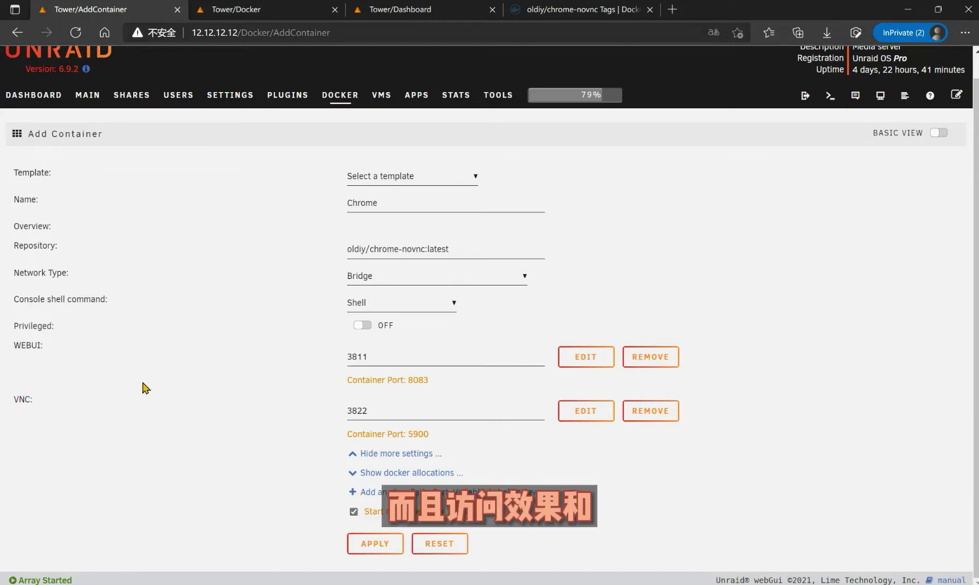
left_click_drag(20, 346, 77, 354)
left_click(77, 355)
left_click(378, 406)
left_click(10, 401)
left_click(398, 407)
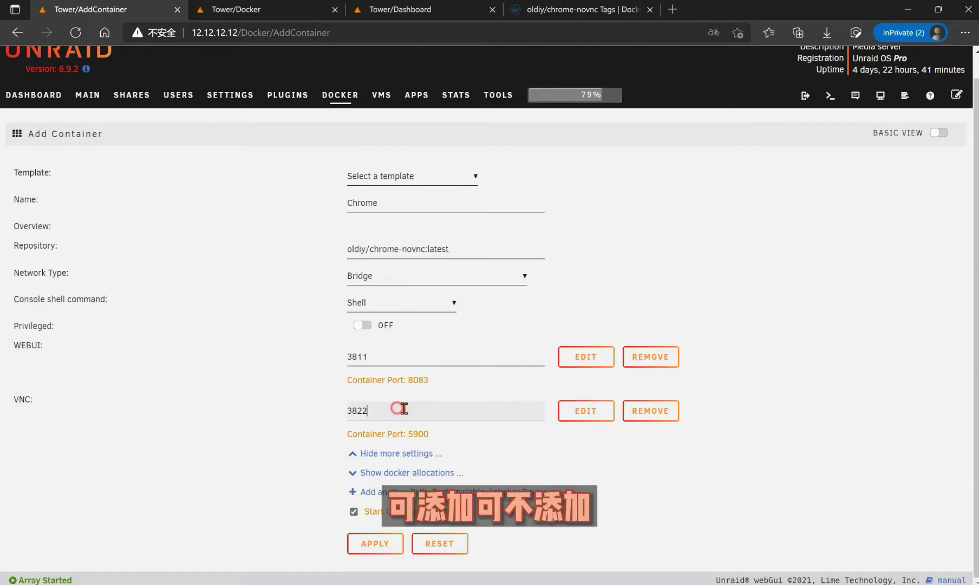
- Add a path configuration named Config with the container path /cfg
left_click(439, 494)
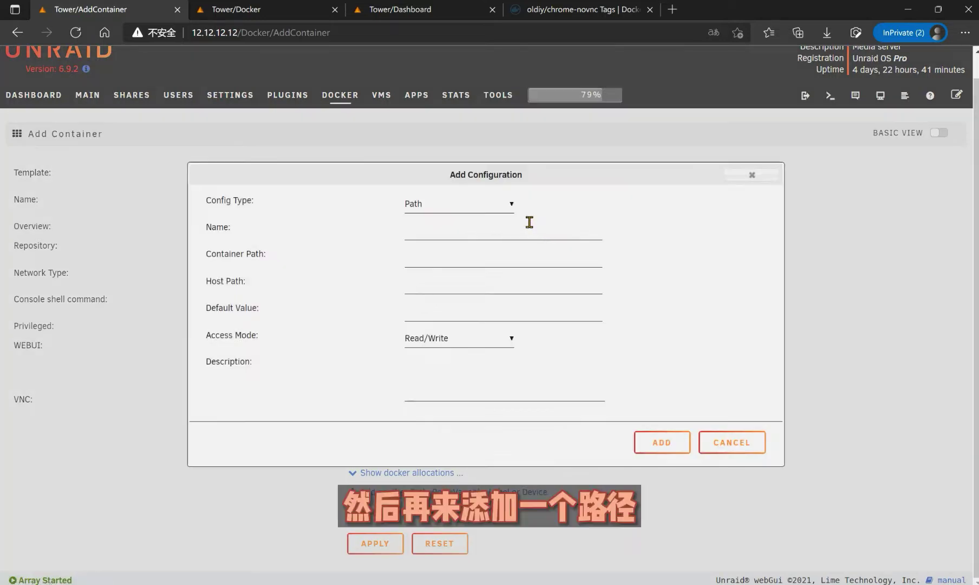
left_click(466, 208)
left_click(461, 221)
left_click(466, 233)
type("Config")
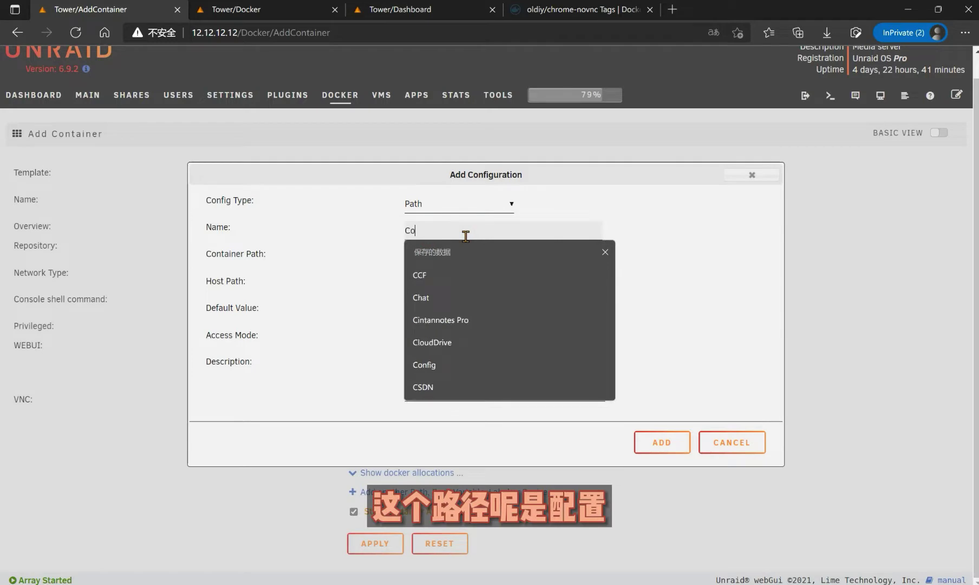
left_click(482, 257)
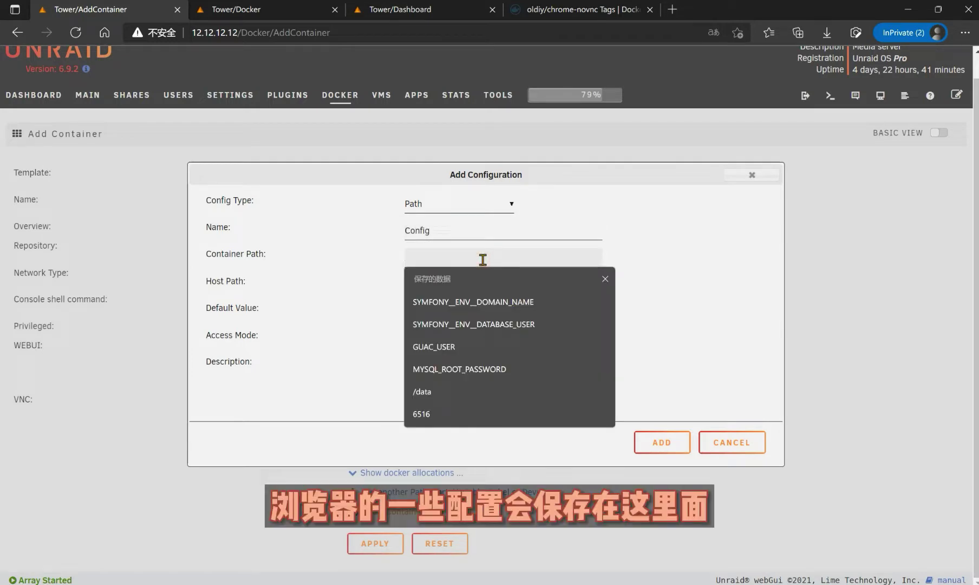
left_click(668, 235)
left_click(551, 257)
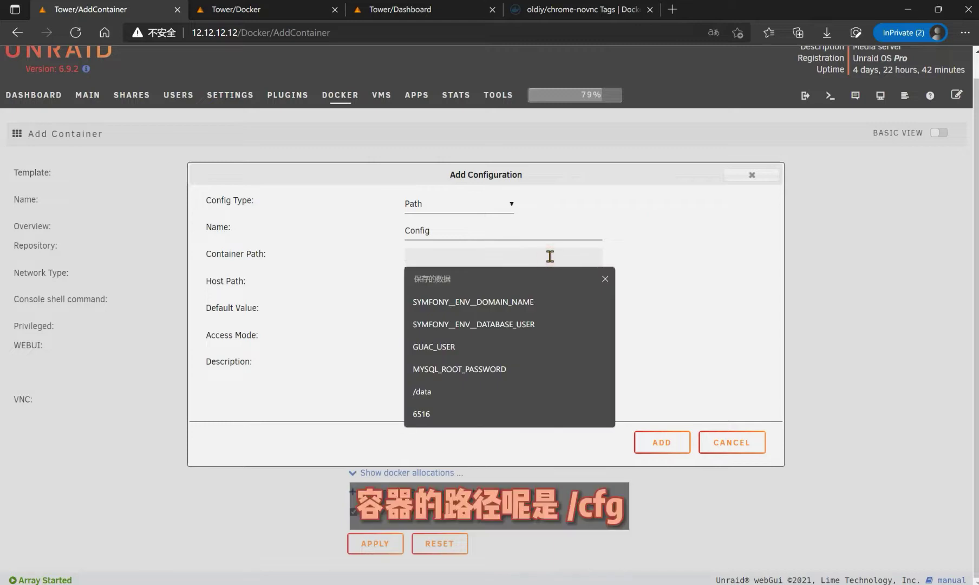
type("/cf")
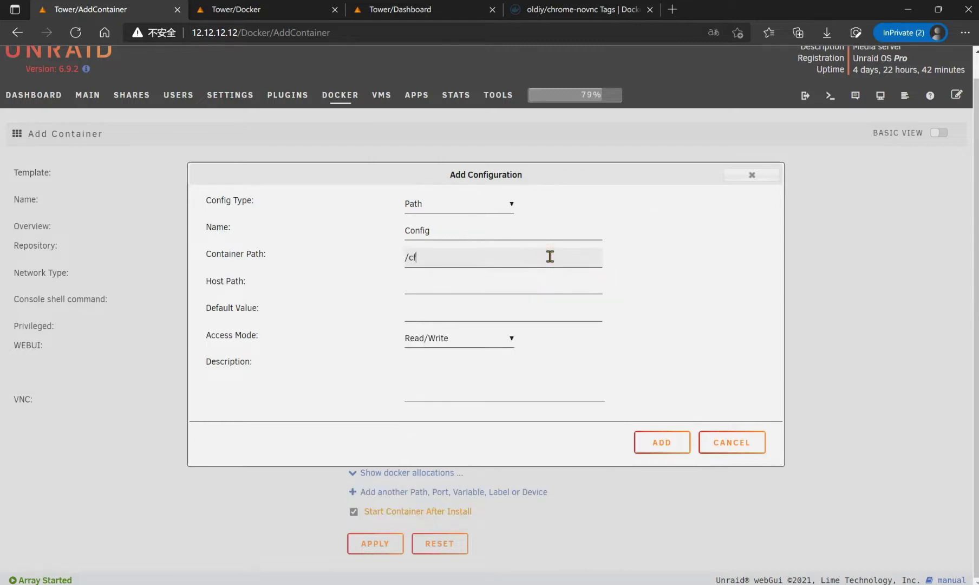
left_click(665, 442)
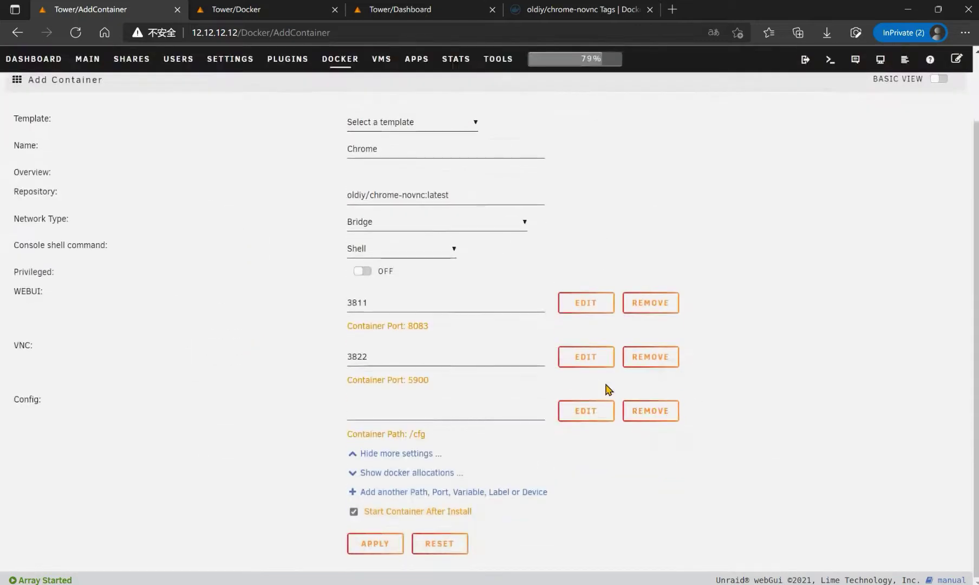
- Set the host folder of the Config path to /mnt/user/appdata/Chrome
left_click(431, 408)
left_click(375, 440)
left_click(449, 411)
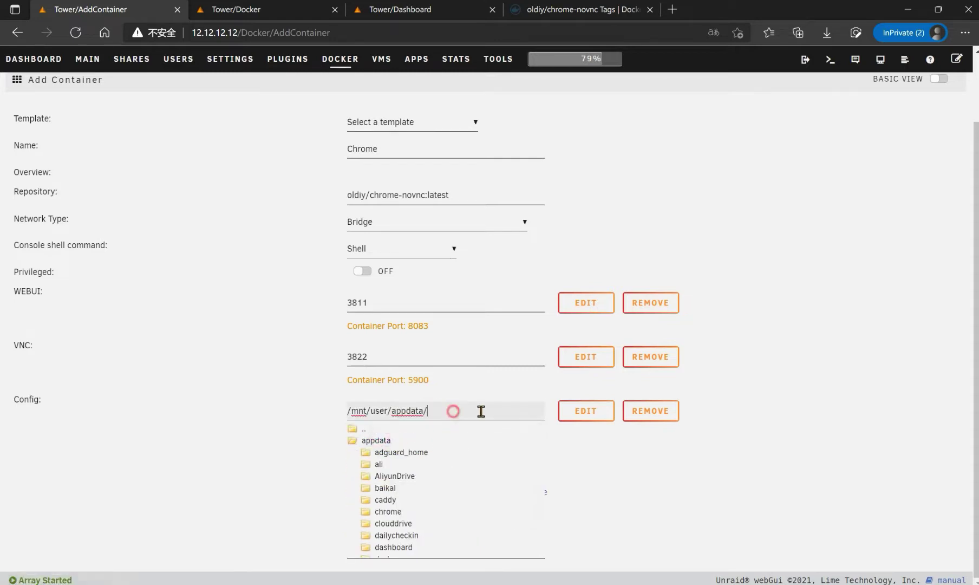
type("Chrome")
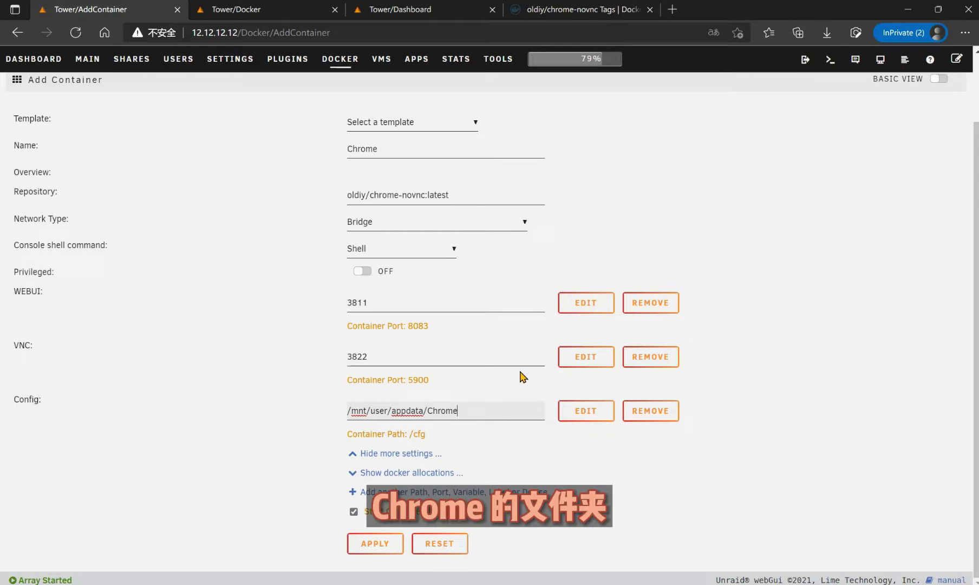
- Add a path configuration named Downloads with the container path /root/Downloads
left_click(455, 493)
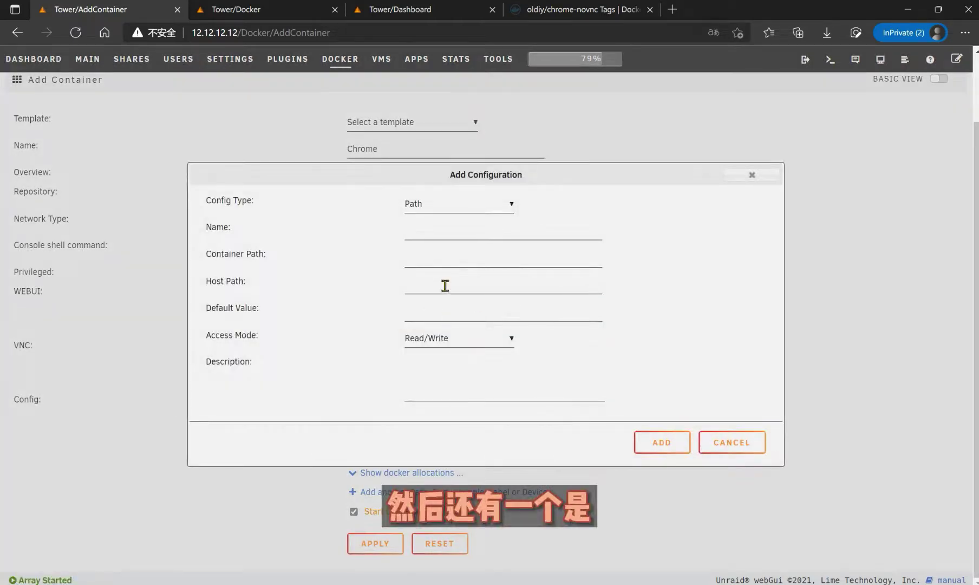
left_click(449, 231)
type("Do")
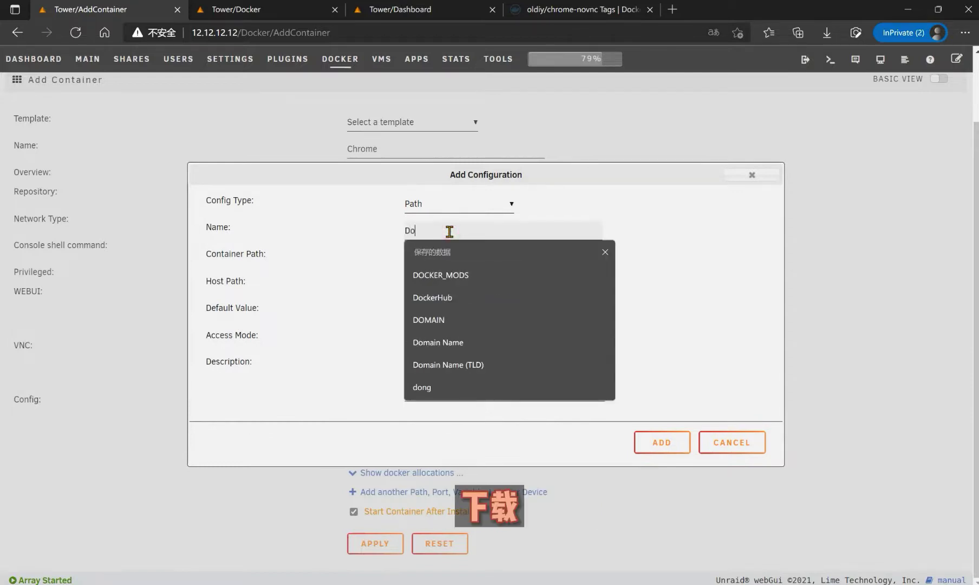
type("wnloads")
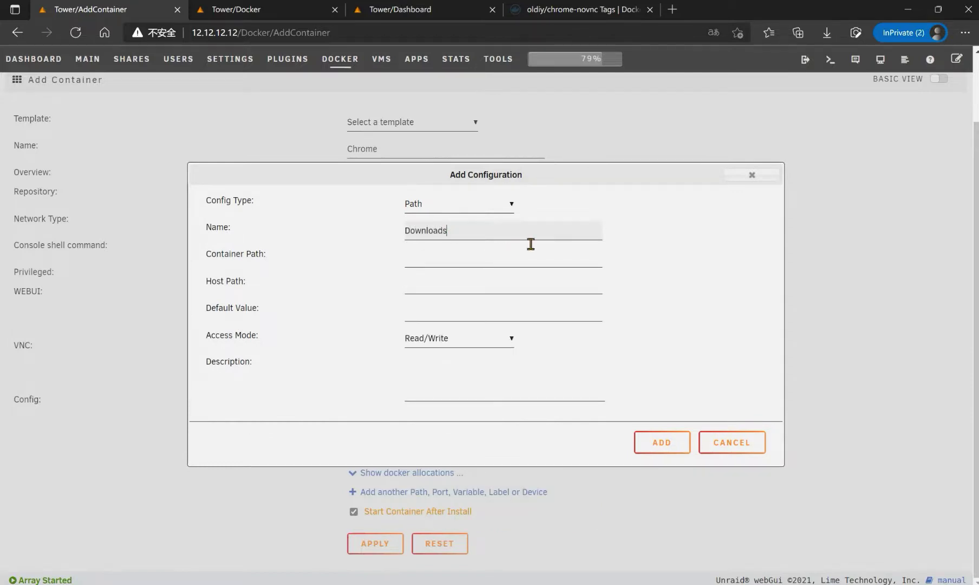
left_click(522, 262)
type("/")
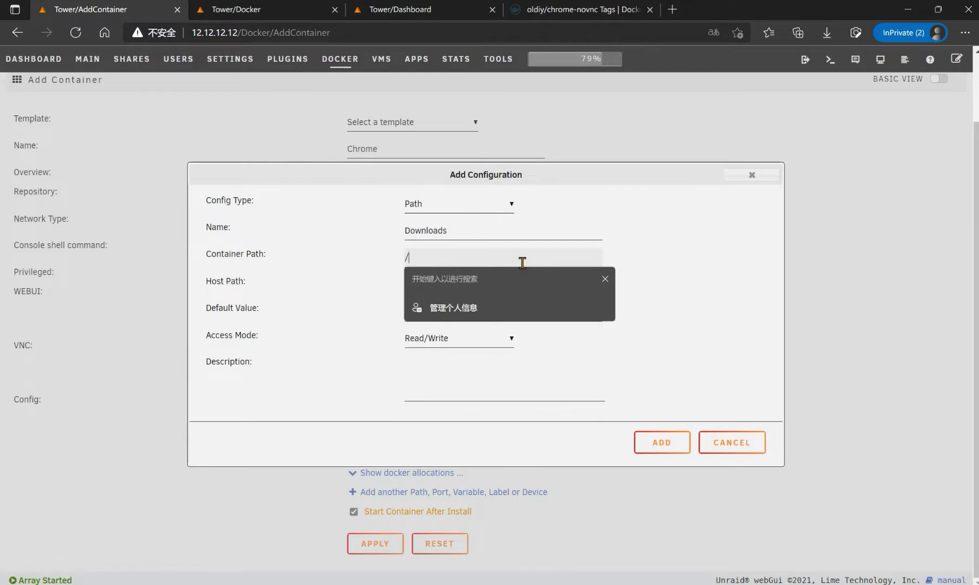
type("root/Downloads")
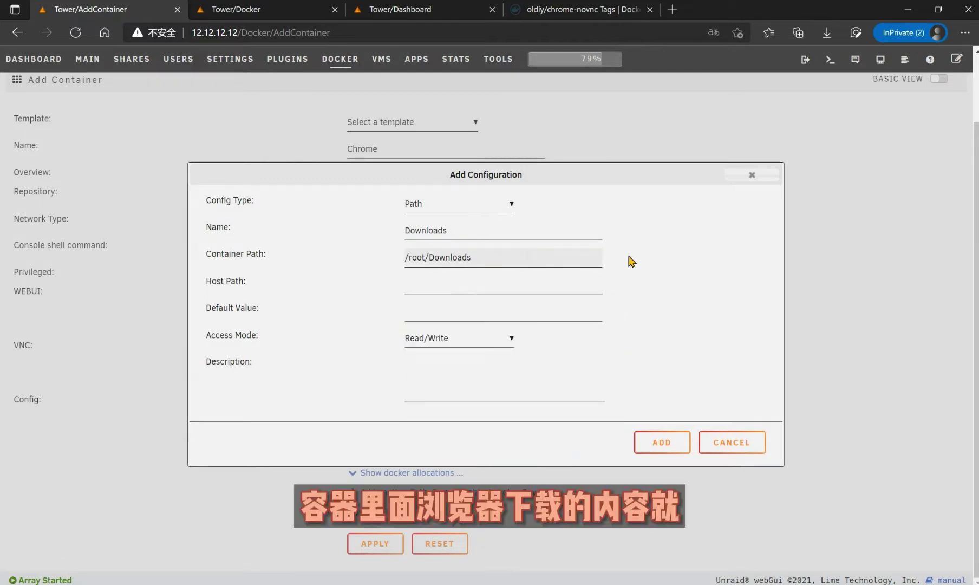
left_click(534, 278)
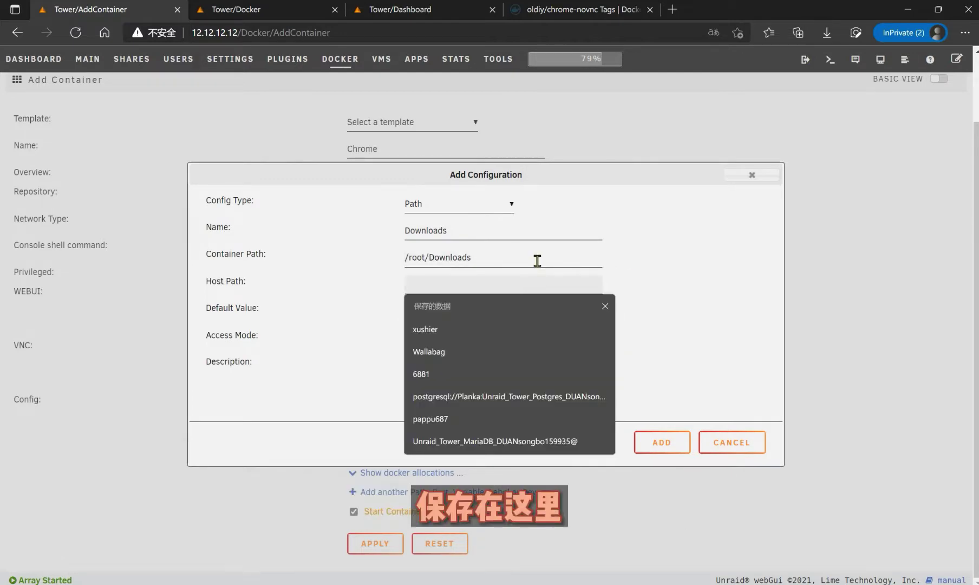
key("Return")
- Set the host folder of the Downloads path to /mnt/user/appdata/Chrome/downloads, reusing the Config path's folder as its base
left_click(501, 409)
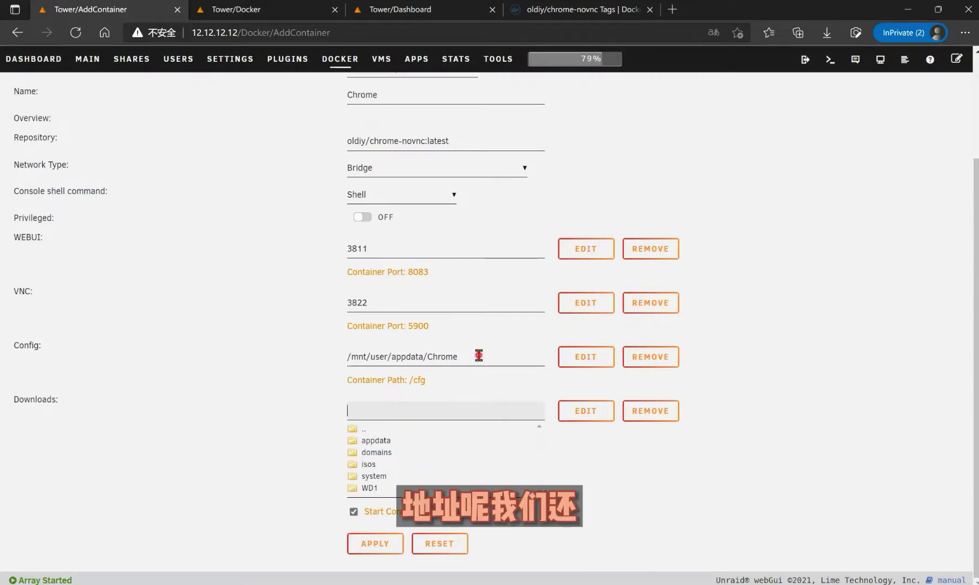
left_click_drag(476, 355, 313, 360)
key("ctrl+c")
left_click(394, 409)
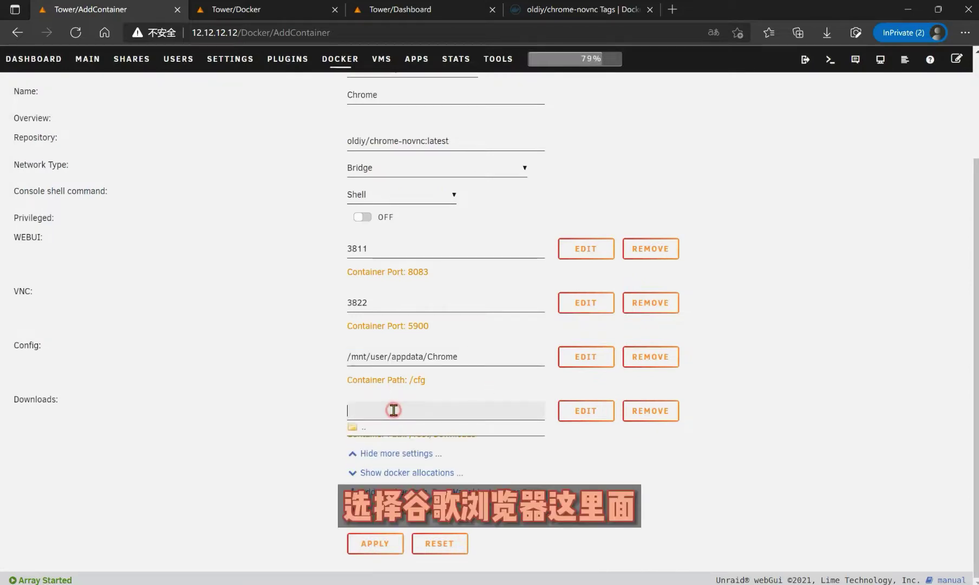
key("ctrl+v")
type("/")
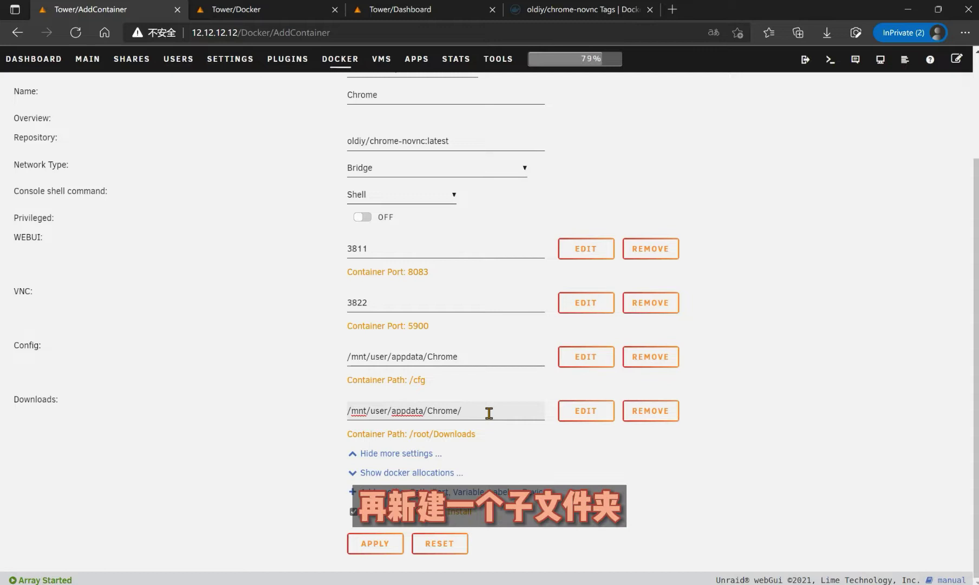
type("downlo")
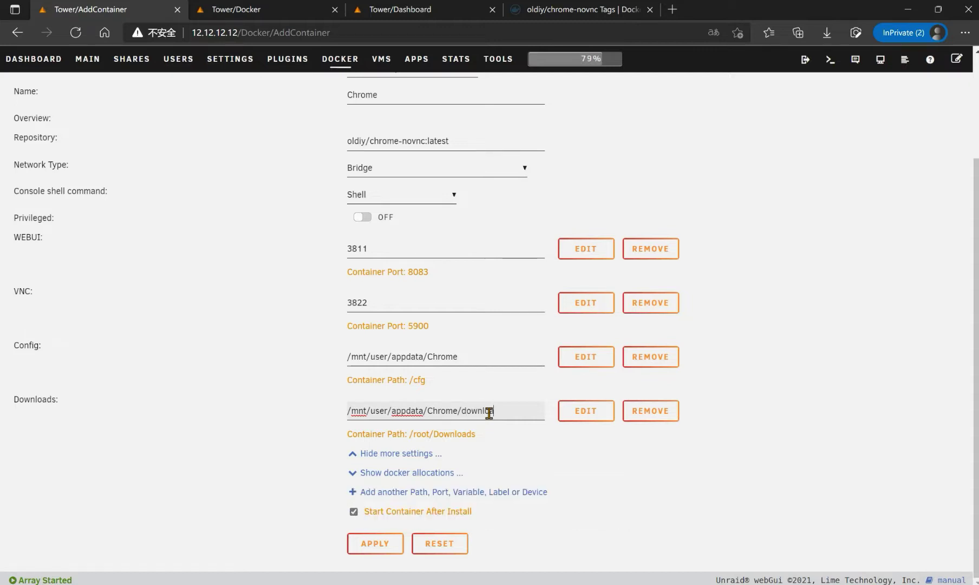
left_click_drag(12, 288, 669, 431)
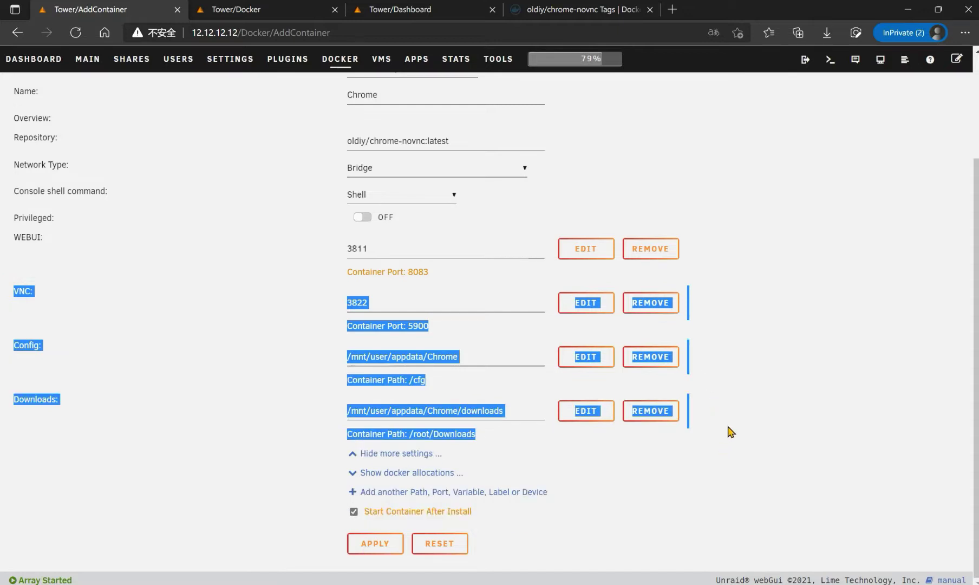
left_click(781, 451)
left_click_drag(12, 239, 687, 268)
left_click(792, 328)
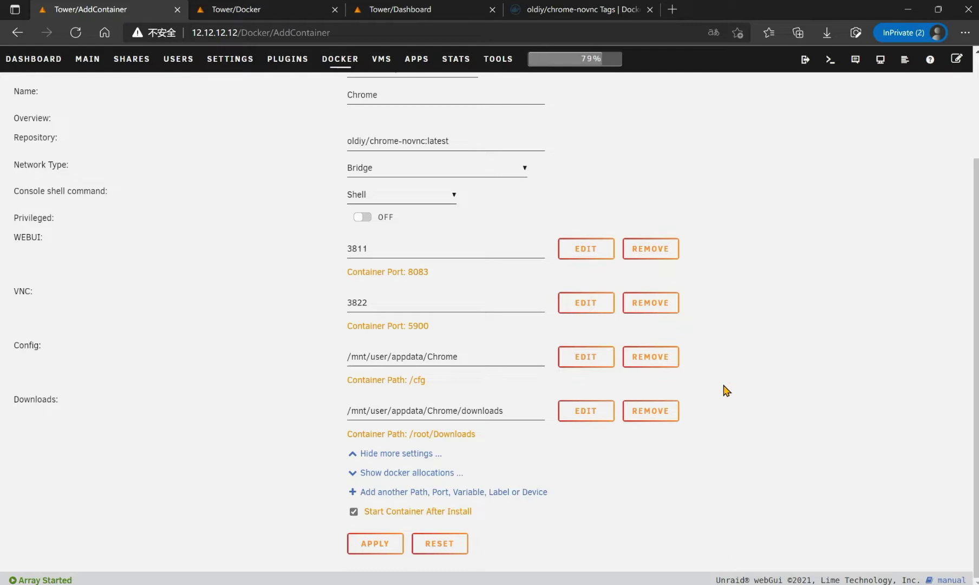
- Create a configuration of type Variable named Font with the key ENABLE_CJK_FONT
left_click(396, 492)
left_click(458, 204)
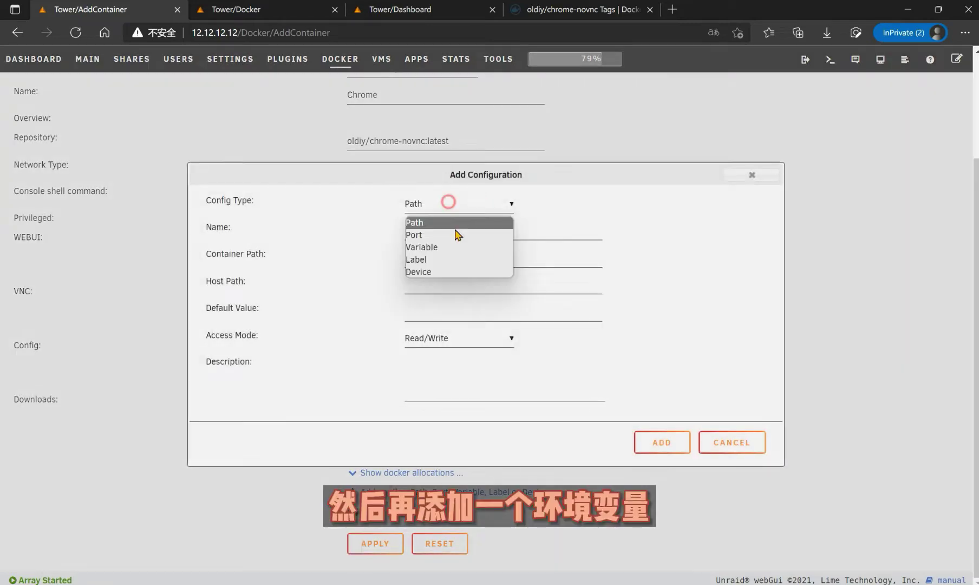
left_click(447, 245)
left_click(455, 231)
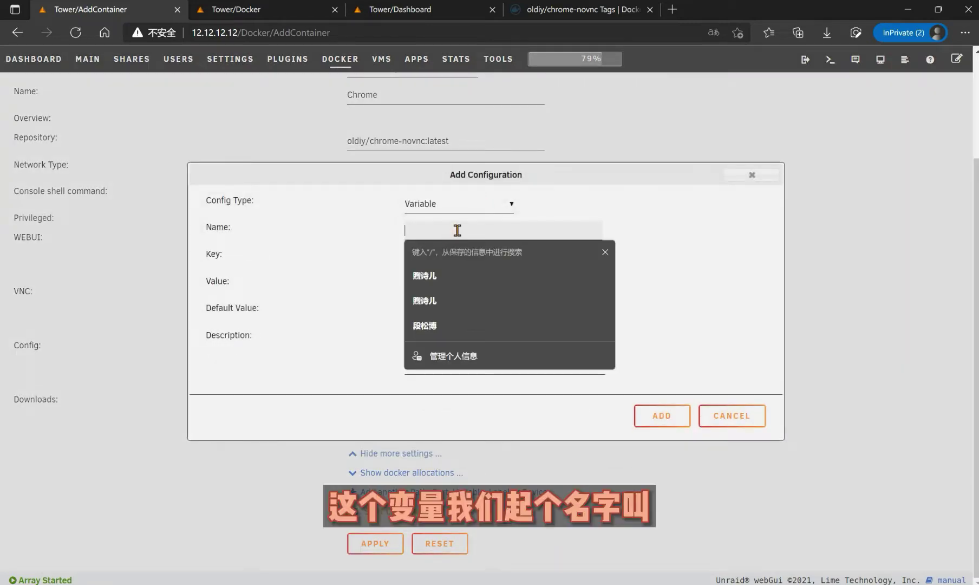
type("Fon")
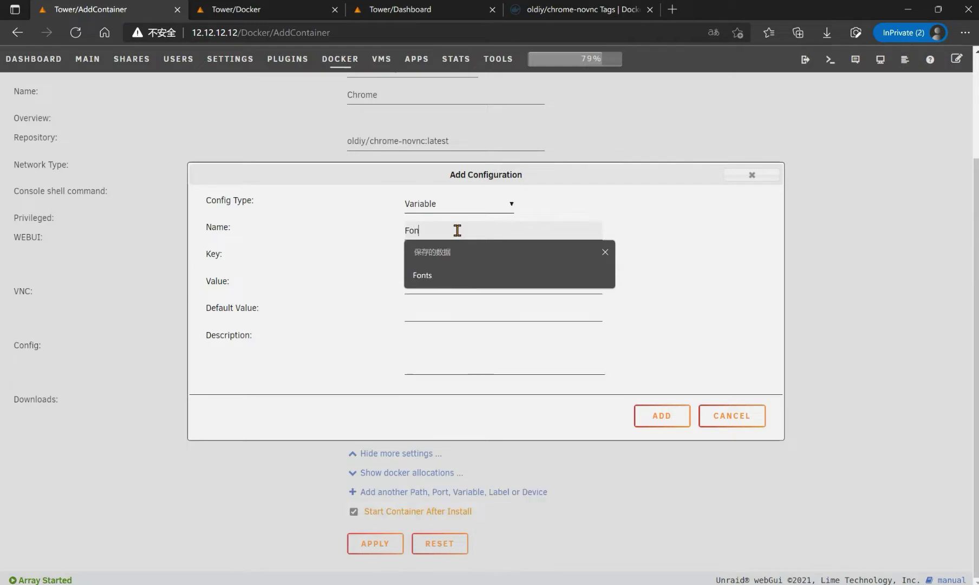
type("t")
left_click(591, 208)
left_click(467, 252)
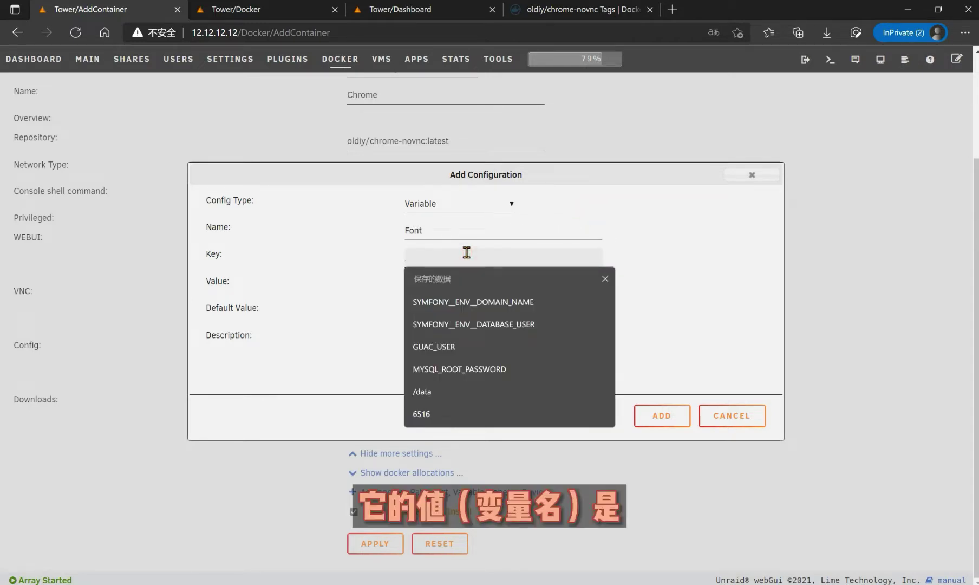
type("En")
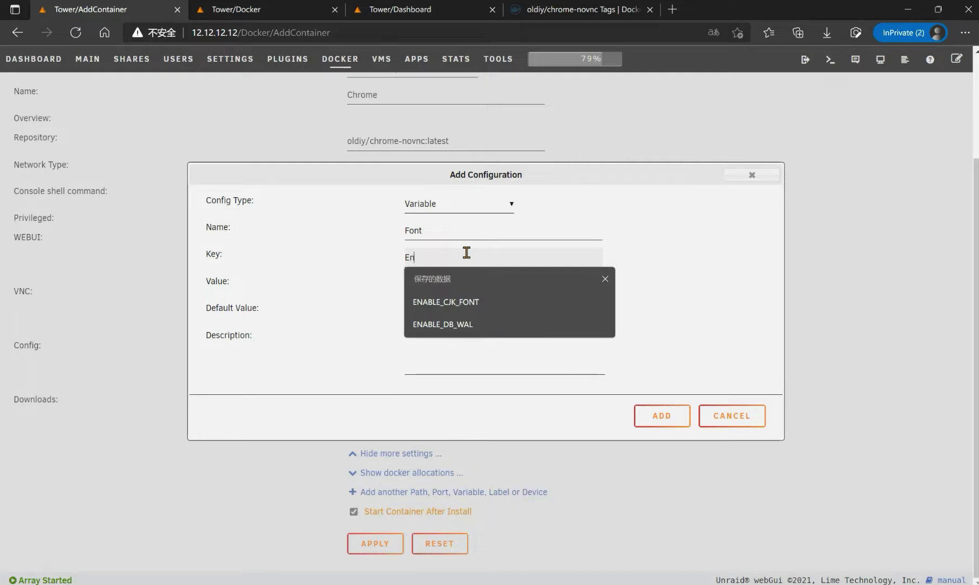
left_click(482, 303)
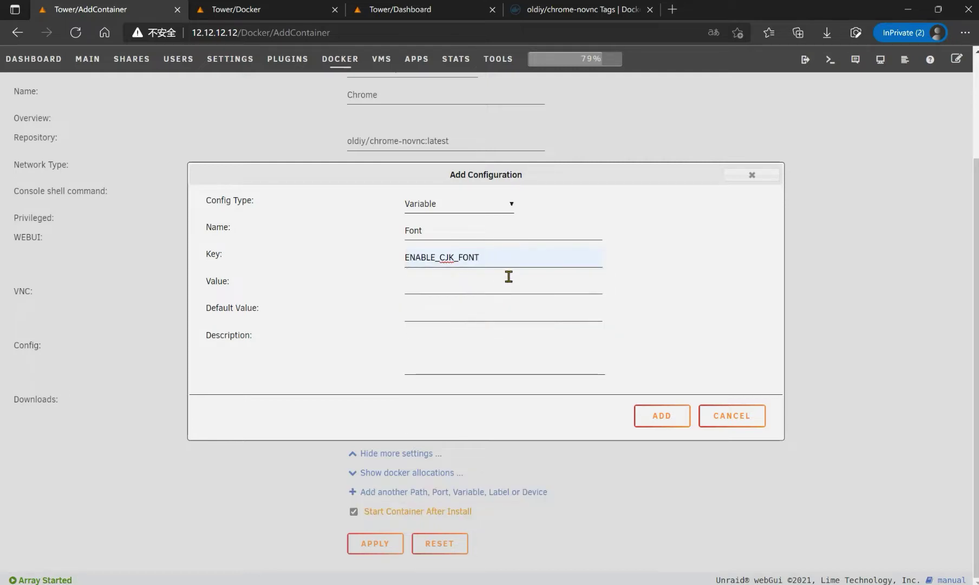
- Give the Font variable the value 1 and add it to the container
left_click(508, 277)
left_click(629, 257)
left_click(466, 283)
type("1")
left_click(687, 270)
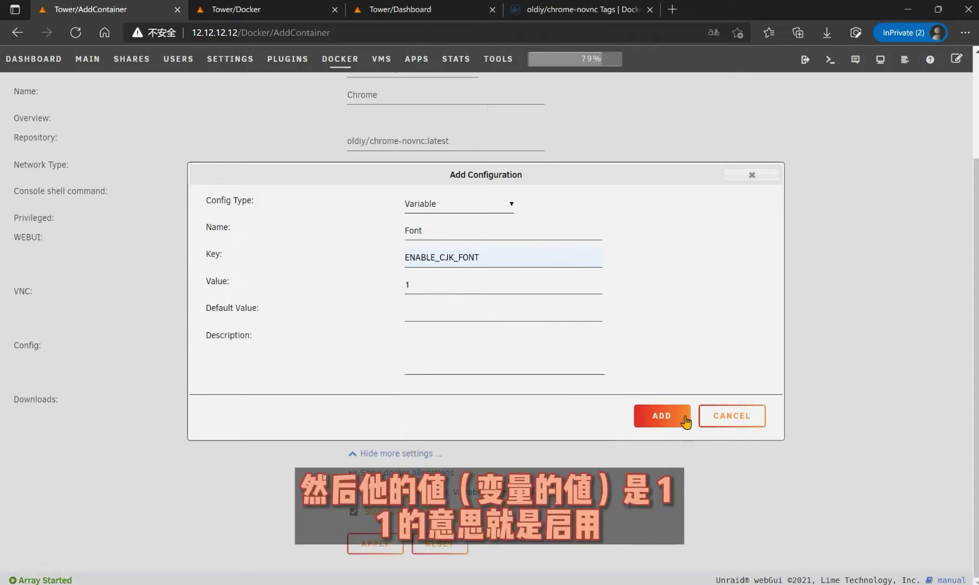
left_click(684, 420)
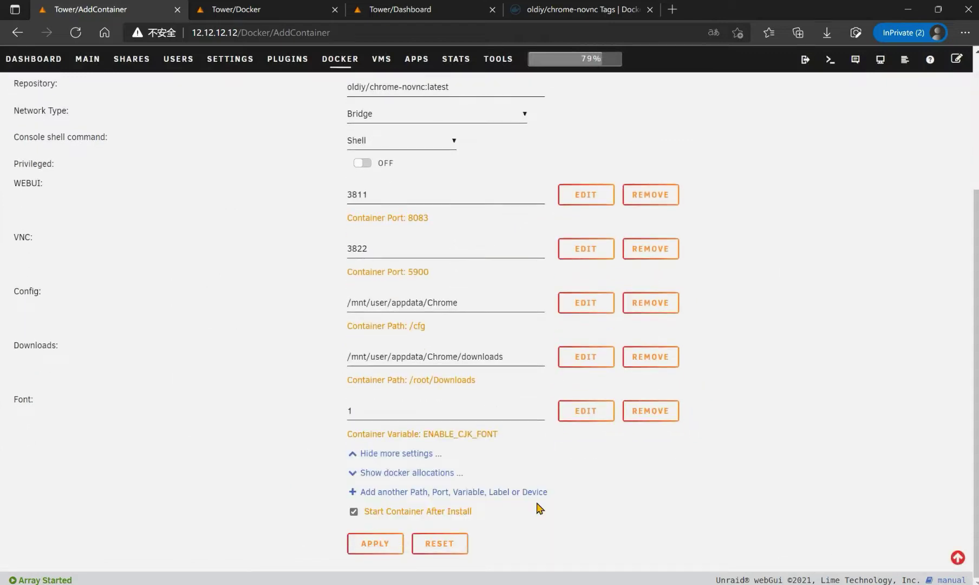
- Examine the container variable name and value of the Font entry
left_click_drag(498, 434, 448, 434)
left_click(411, 433)
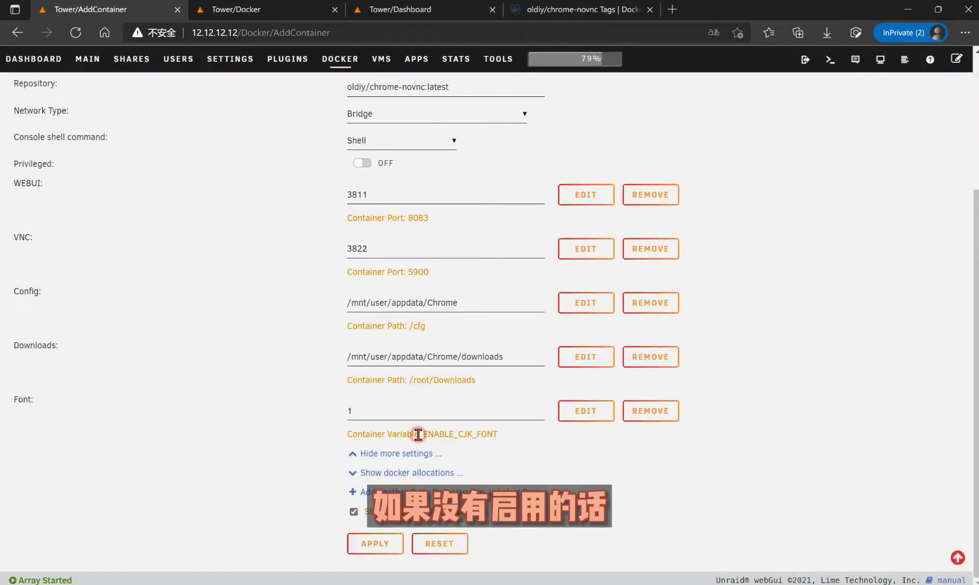
left_click_drag(385, 435, 417, 434)
left_click(466, 434)
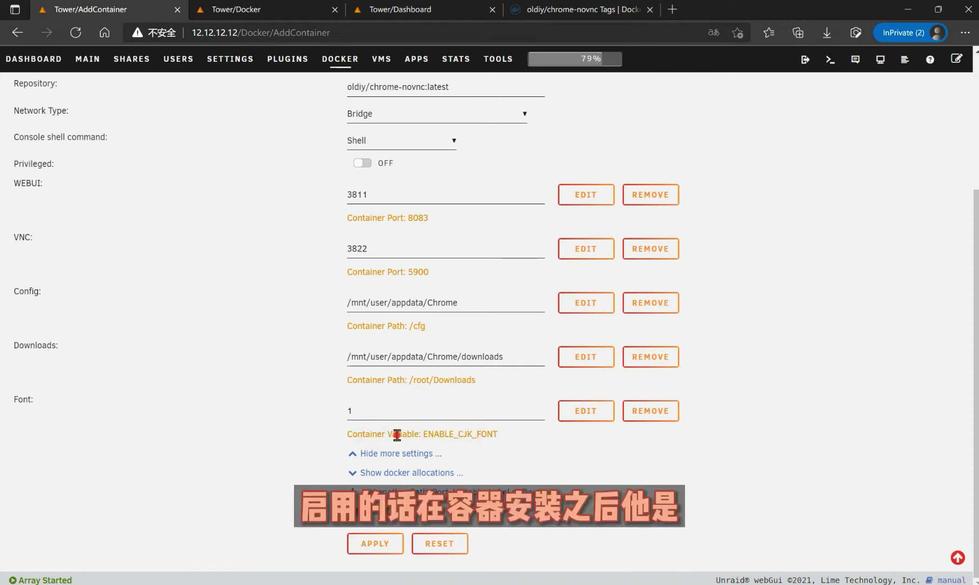
left_click_drag(380, 434, 453, 434)
left_click(457, 434)
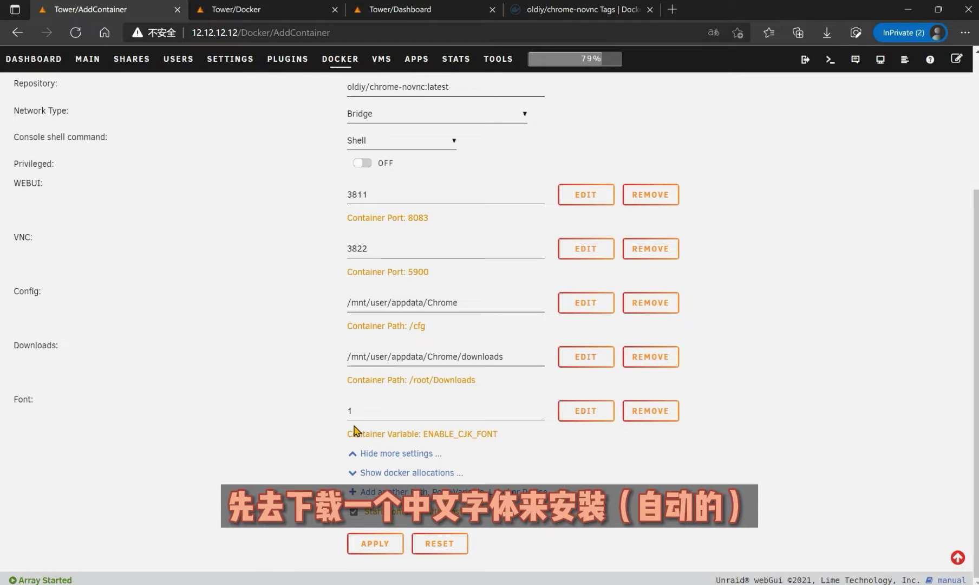
left_click_drag(360, 434, 448, 436)
left_click(489, 433)
left_click(433, 436)
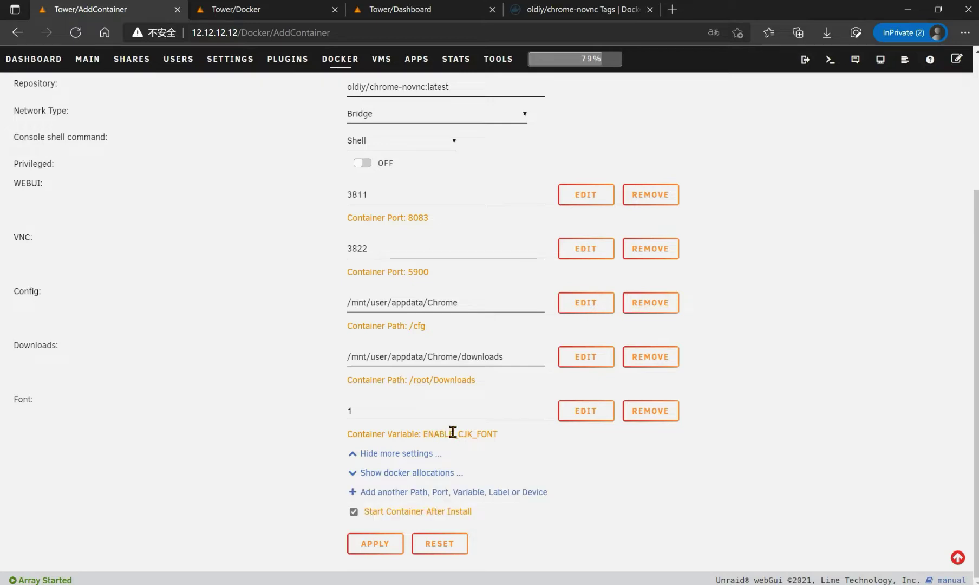
- Create a configuration of type Variable named RESOLUTION with the key SCREEN_RESOLUTION
left_click(455, 493)
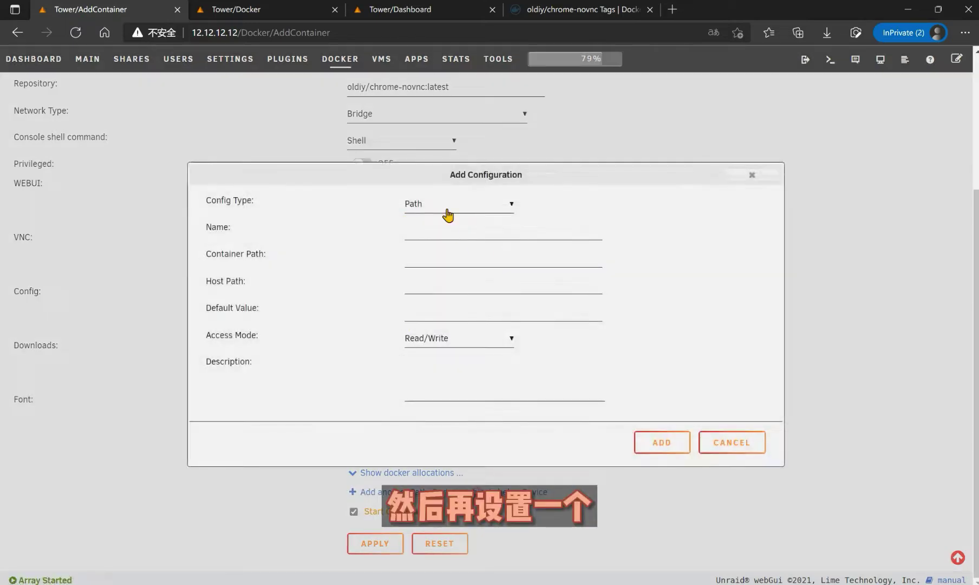
left_click(448, 208)
left_click(464, 248)
left_click(477, 230)
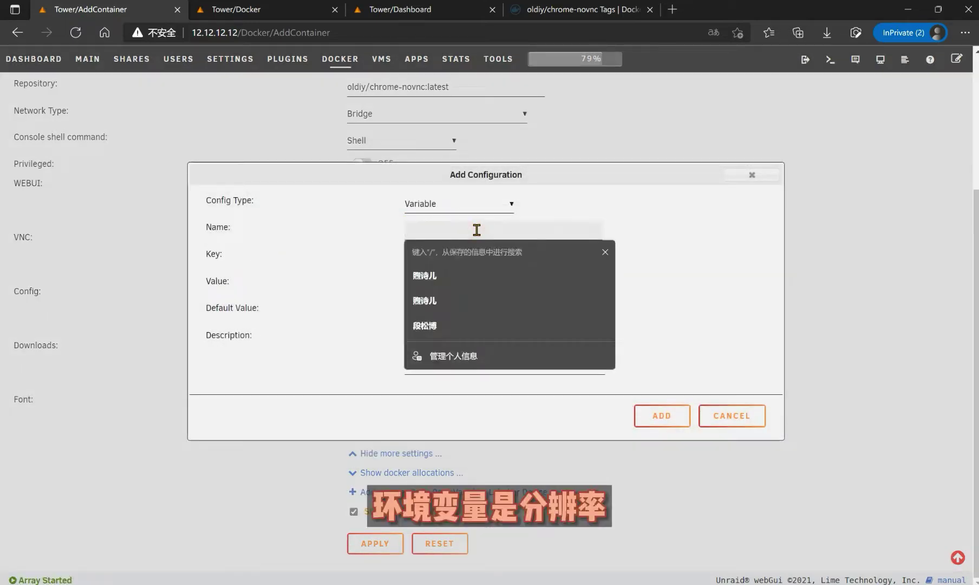
type("RE")
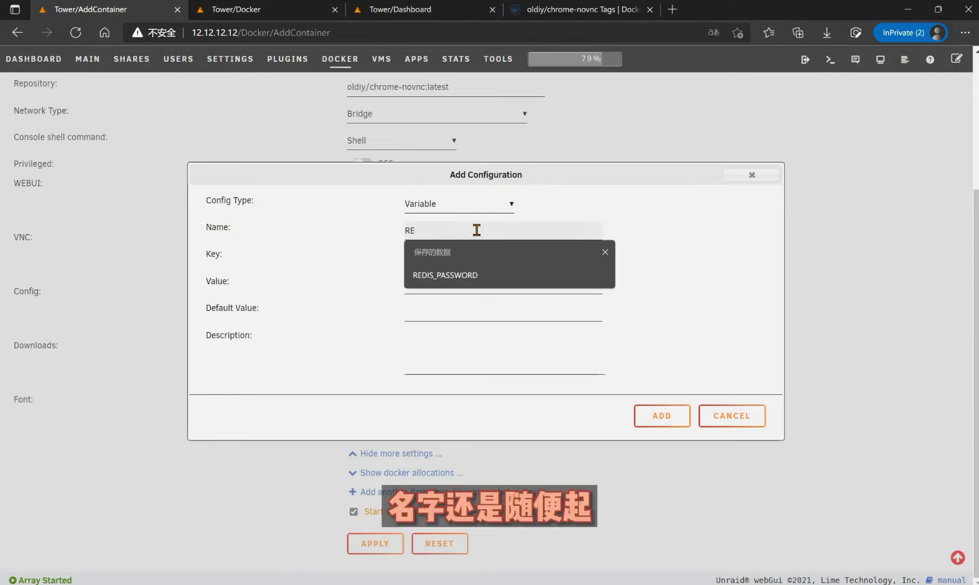
type("S")
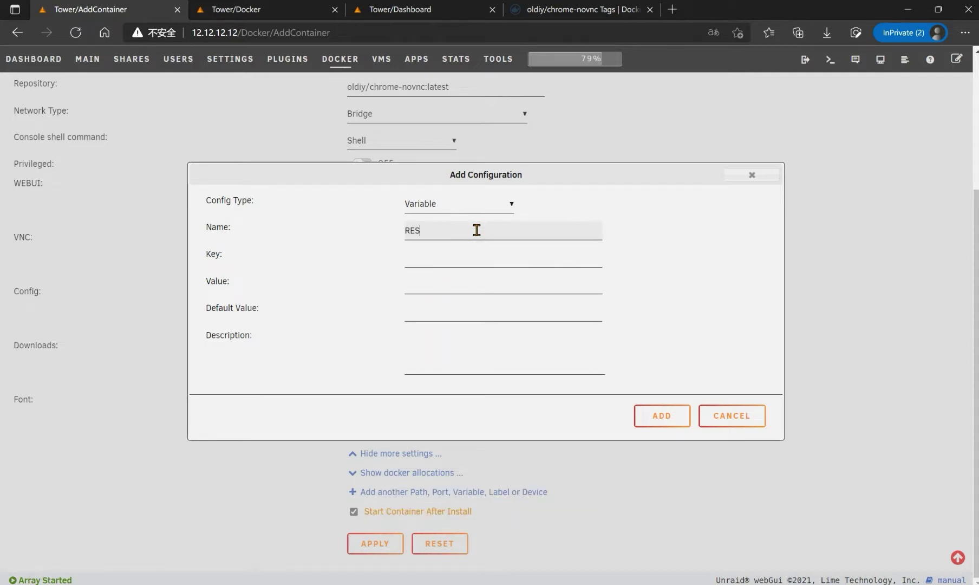
type("OLUTION")
key("Tab")
type("SCREEN_RESOLUTION")
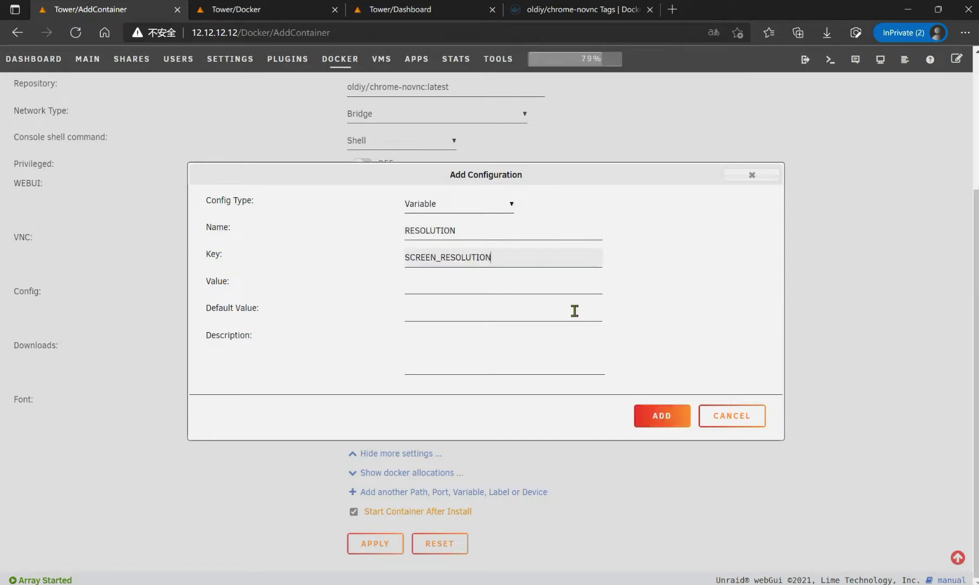
left_click_drag(522, 260, 385, 257)
left_click(385, 257)
left_click_drag(519, 254, 372, 257)
left_click(511, 255)
left_click_drag(483, 230, 428, 241)
left_click(526, 253)
- Add the RESOLUTION variable to the container and set its value to 1280x768
left_click(679, 428)
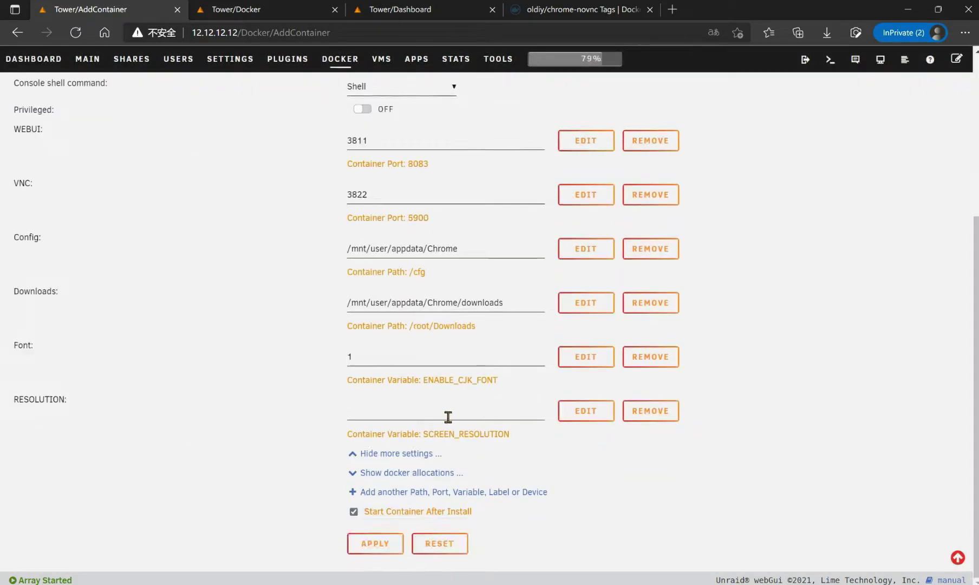
left_click(447, 415)
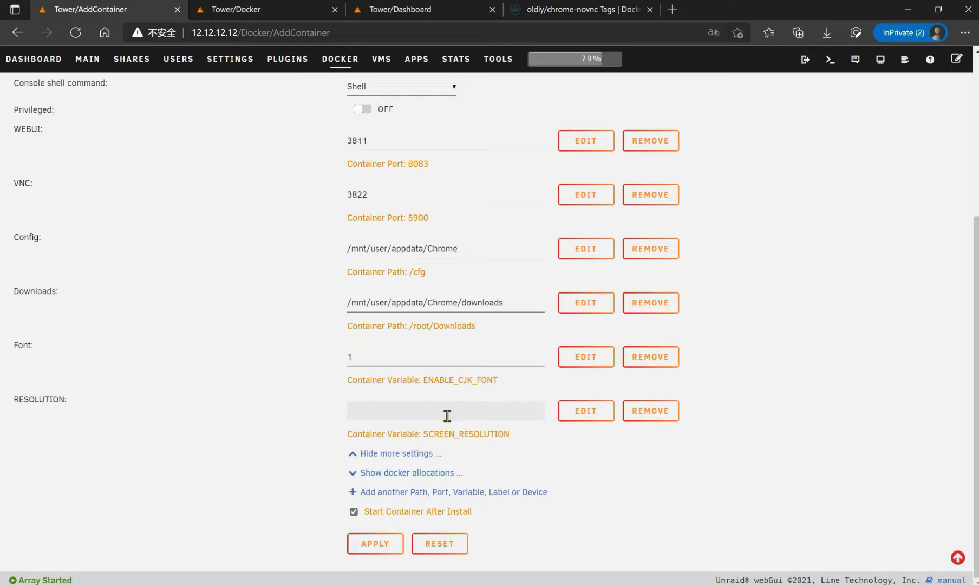
type("1280x768")
- Add a variable configuration named TZ with the key TZ to the container
left_click(462, 491)
left_click(453, 206)
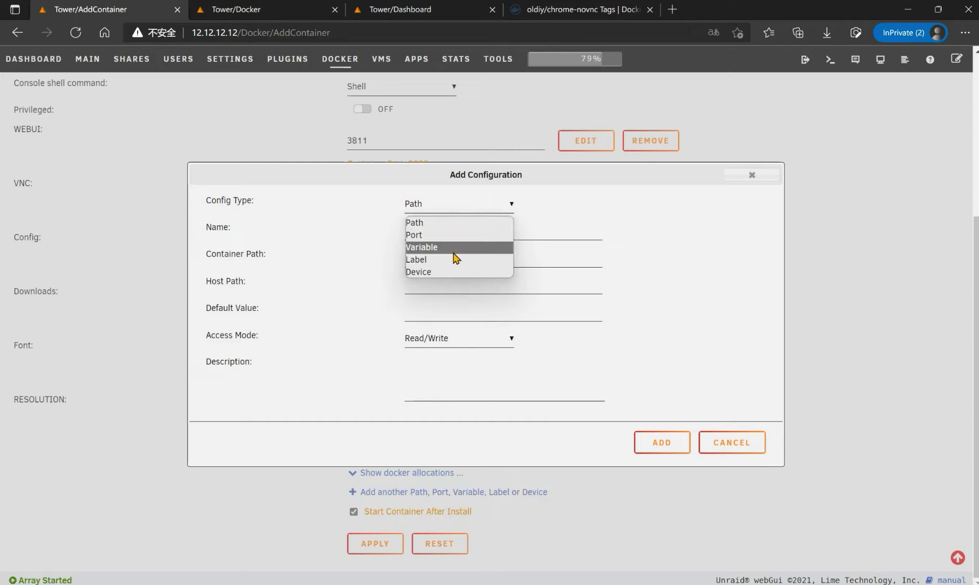
left_click(453, 251)
left_click(460, 231)
type("TZ")
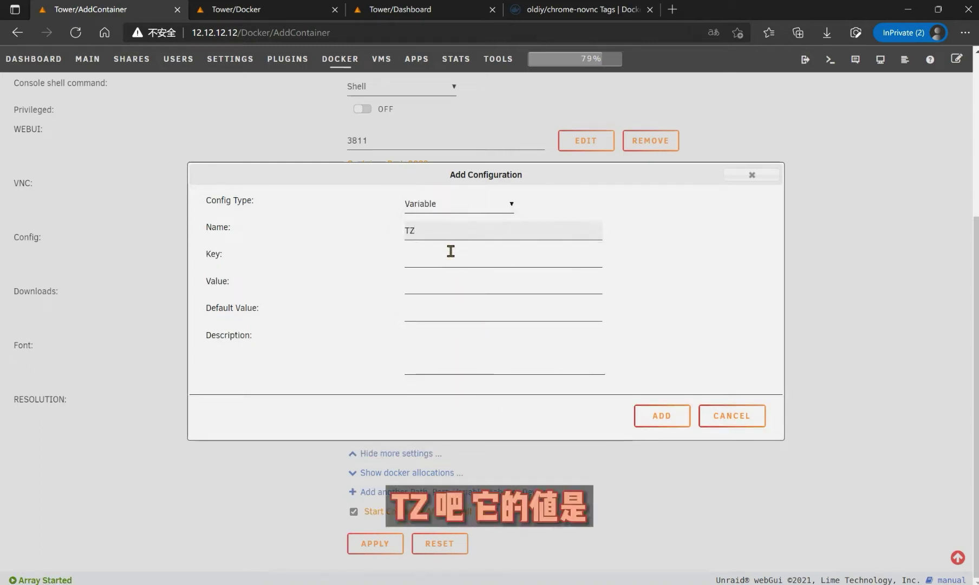
left_click(450, 255)
type("TZ")
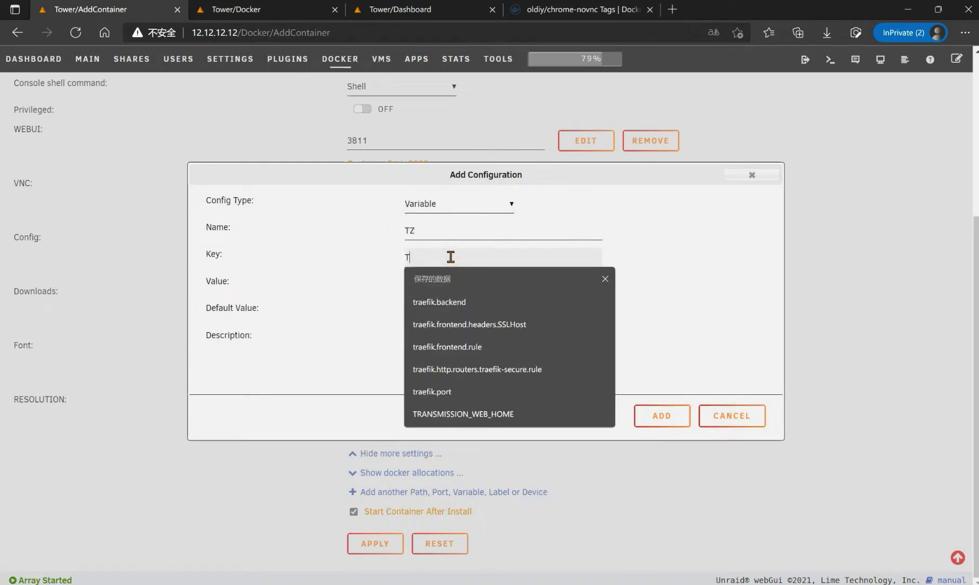
left_click(669, 415)
left_click(488, 414)
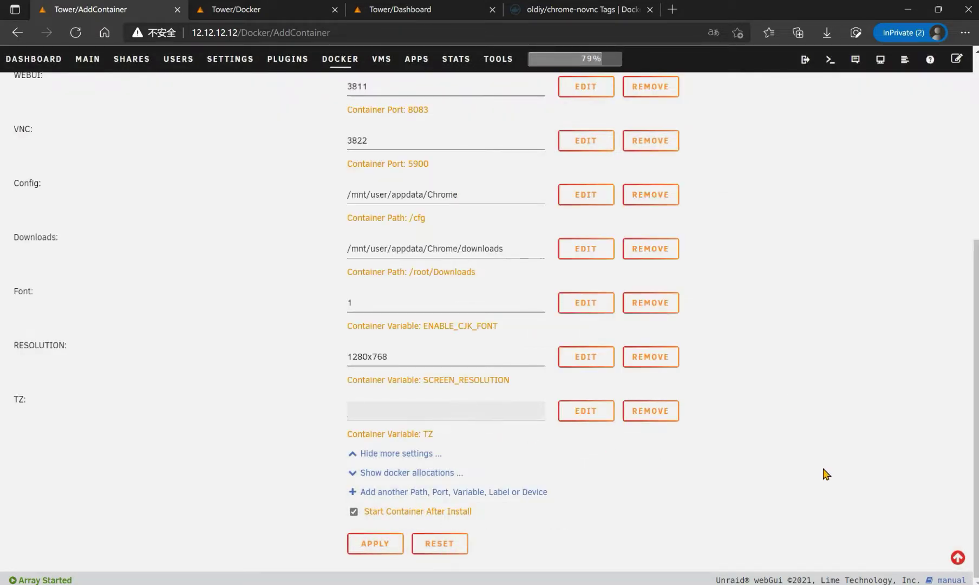
- Set the container's TZ variable to Asia/Shanghai
type("A")
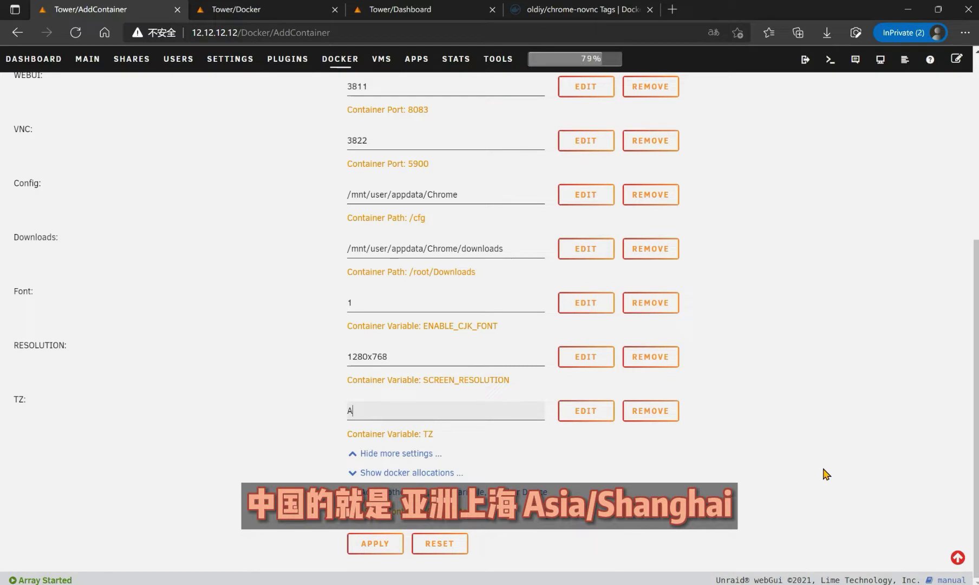
type("sia/Shangha")
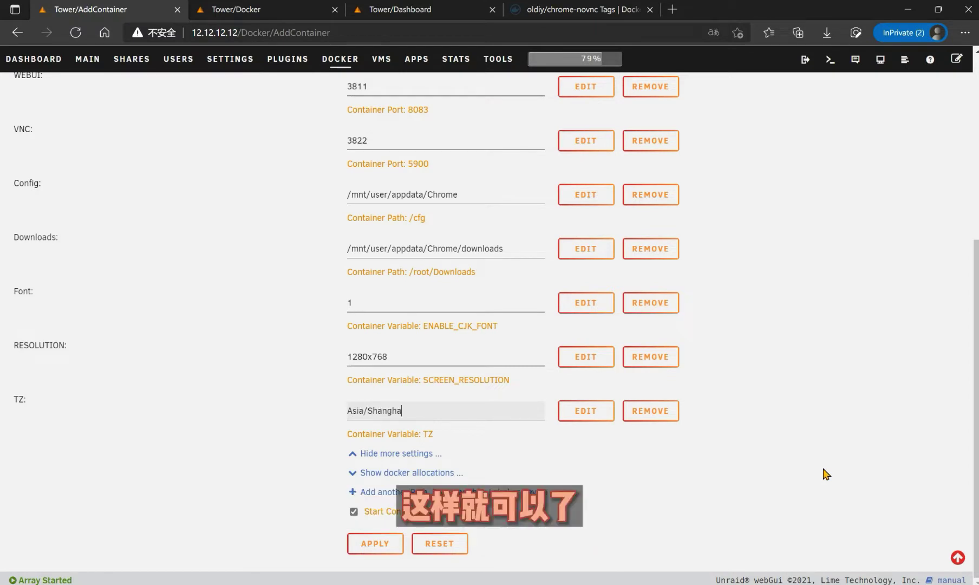
type("i")
left_click(290, 355)
- Review the Chrome container's port, path and variable settings, install it and finish to return to the container list
scroll(291, 355, "up", 5)
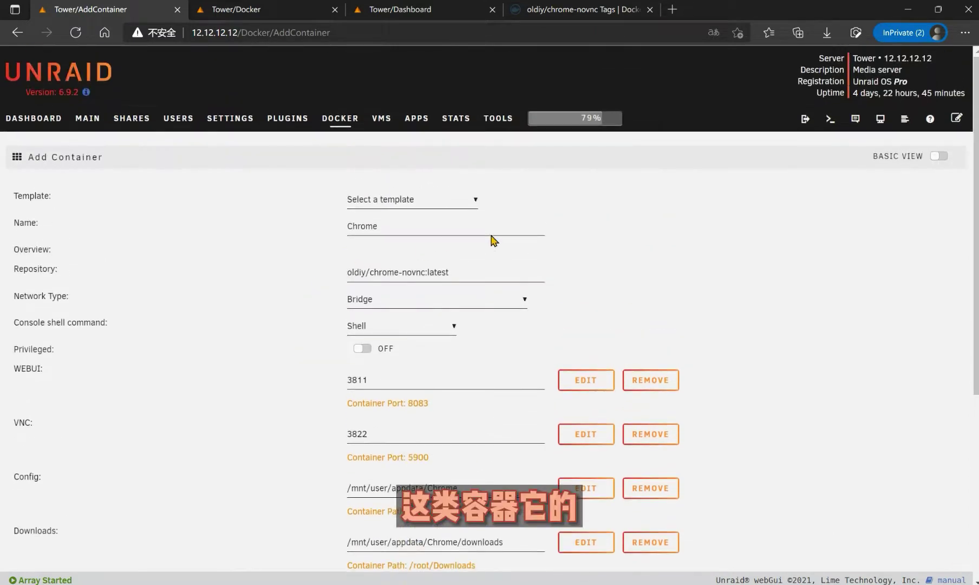
scroll(541, 241, "down", 5)
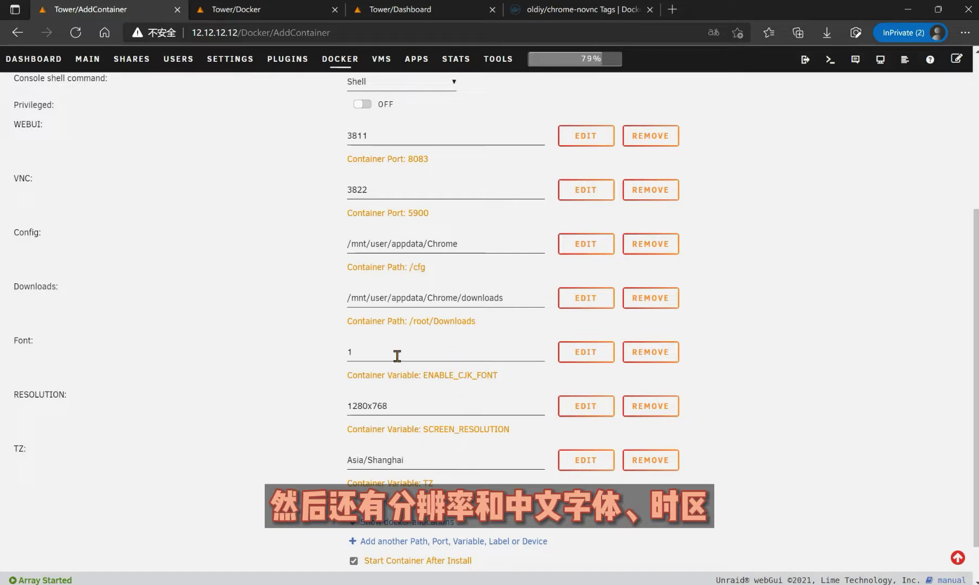
scroll(476, 291, "up", 1)
scroll(466, 325, "down", 2)
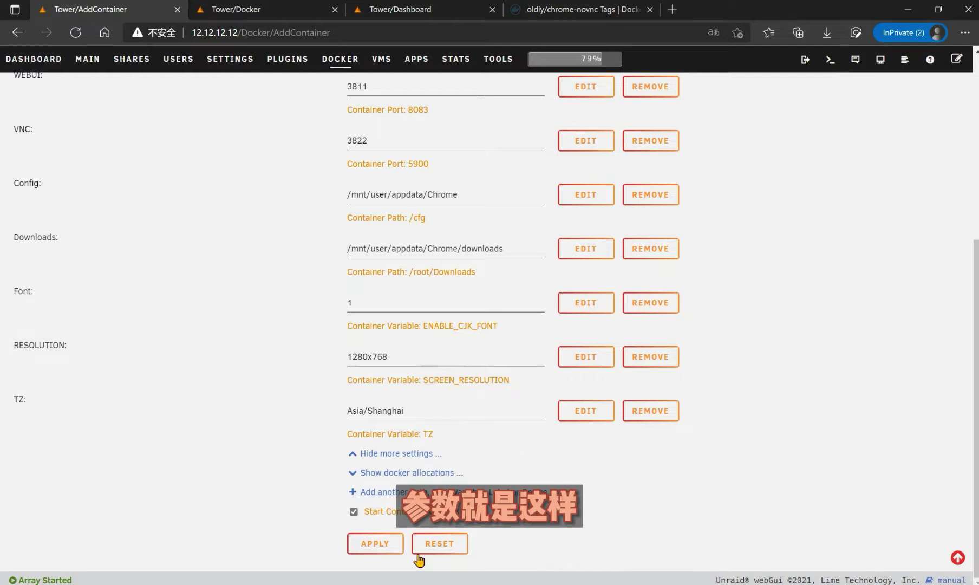
left_click(376, 548)
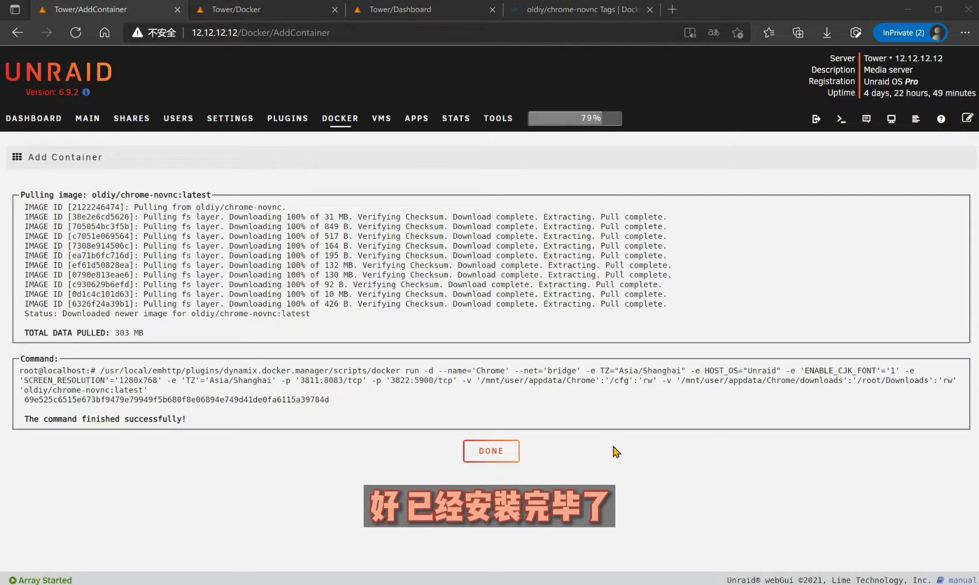
left_click(491, 450)
- Open the Chrome container's address 12.12.12.12:3811 from its port mapping, load vnc.html and connect to the noVNC session
scroll(400, 227, "down", 4)
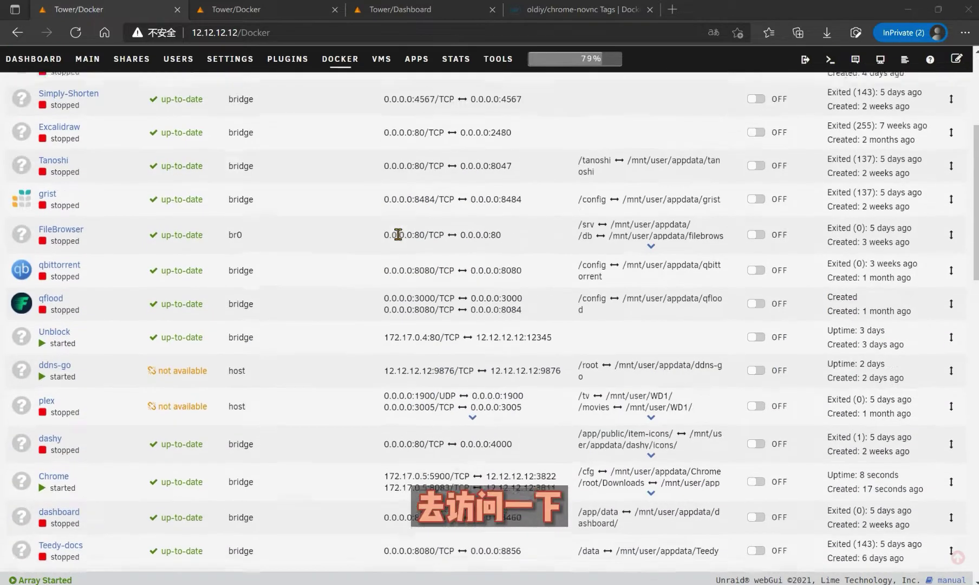
scroll(397, 234, "down", 5)
left_click_drag(492, 239, 557, 239)
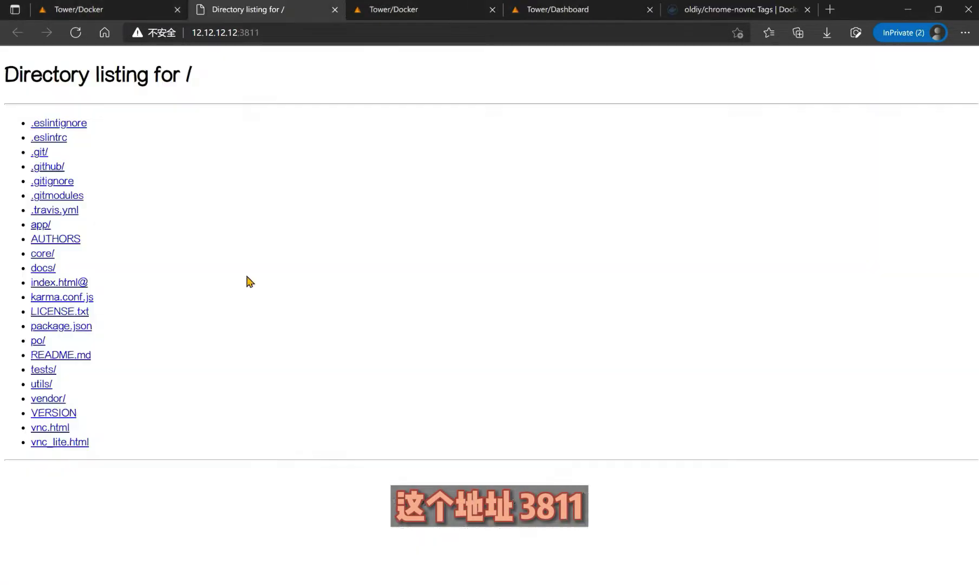
left_click(62, 432)
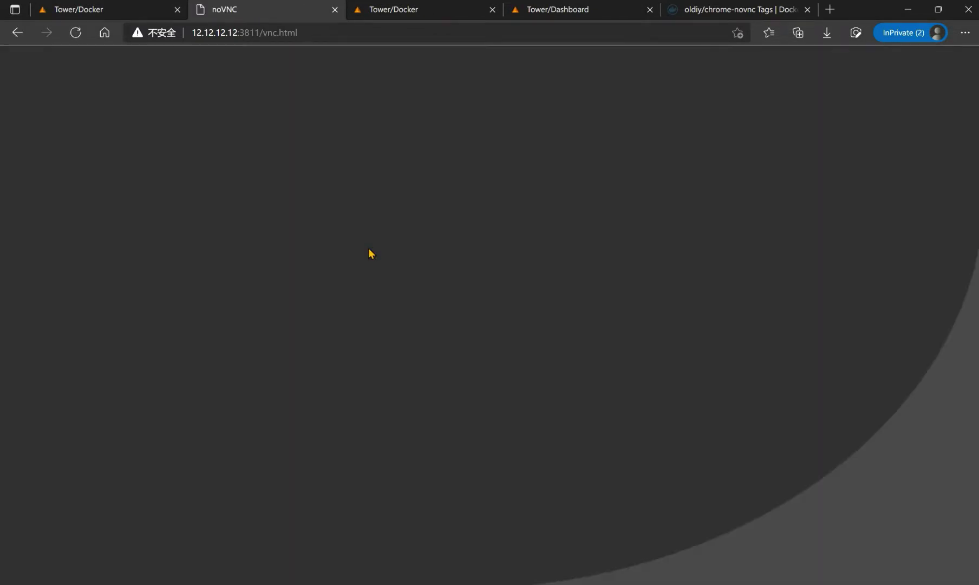
left_click(506, 360)
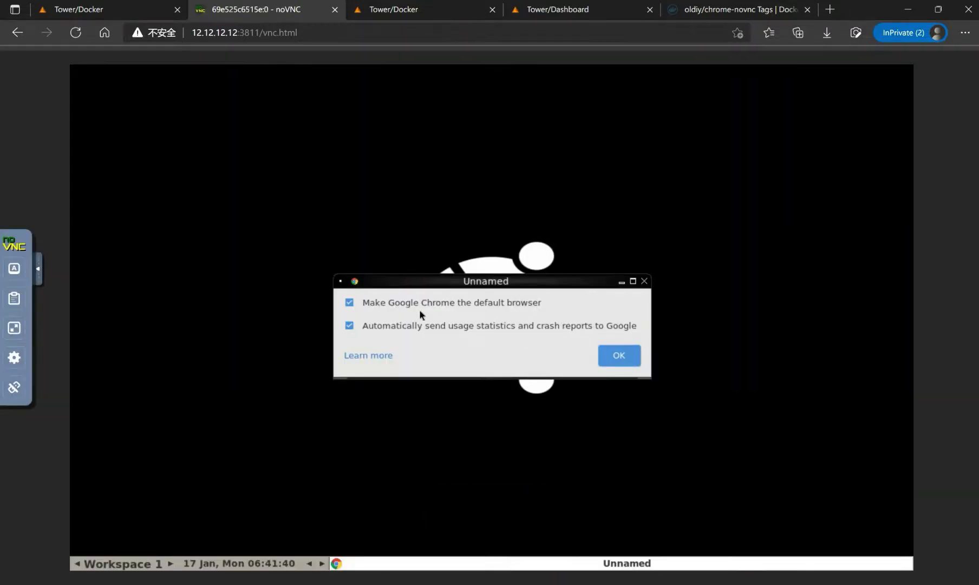
- Disable making Google Chrome the default browser and sending usage statistics, and confirm the first-run dialog
left_click(349, 303)
left_click(350, 325)
left_click(619, 355)
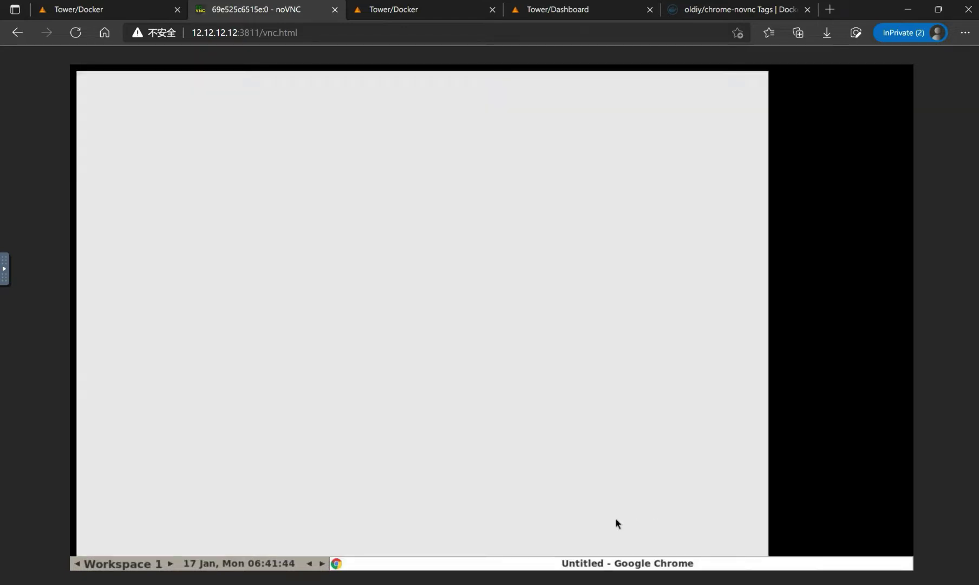
- Reposition the Chrome window on the remote desktop, dismiss the sandbox notice and make the window fill the desktop
left_click_drag(670, 89, 734, 94)
left_click_drag(671, 73, 703, 208)
mouse_move(491, 87)
left_mouse_down()
mouse_move(548, 94)
mouse_move(484, 79)
left_mouse_up()
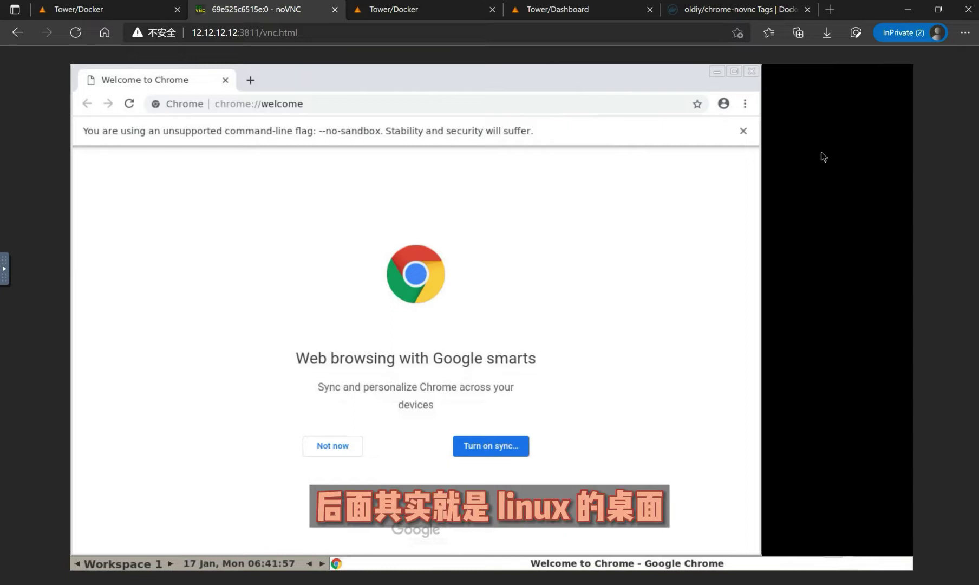
left_click_drag(529, 76, 600, 113)
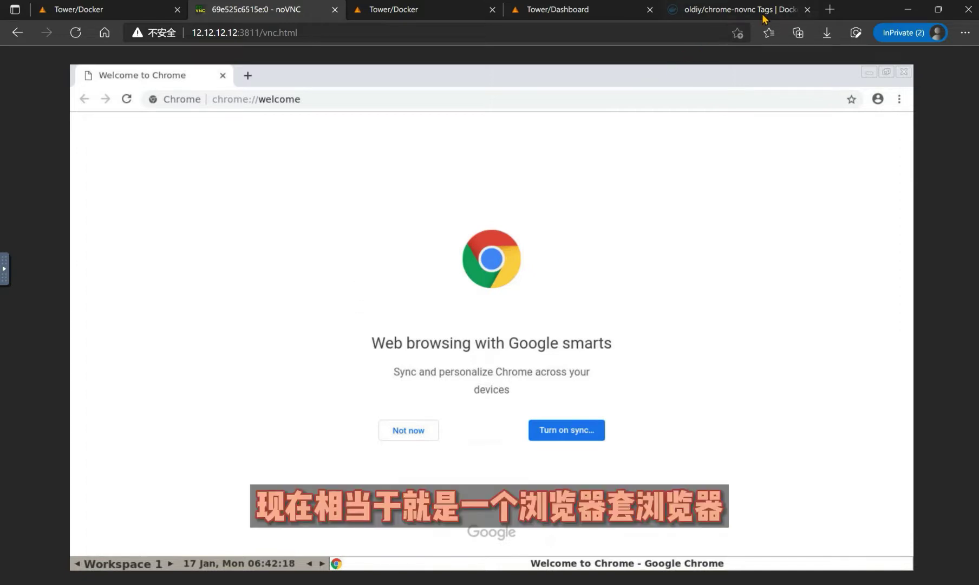
- Load baidu.com in the remote Chrome browser
left_click(664, 99)
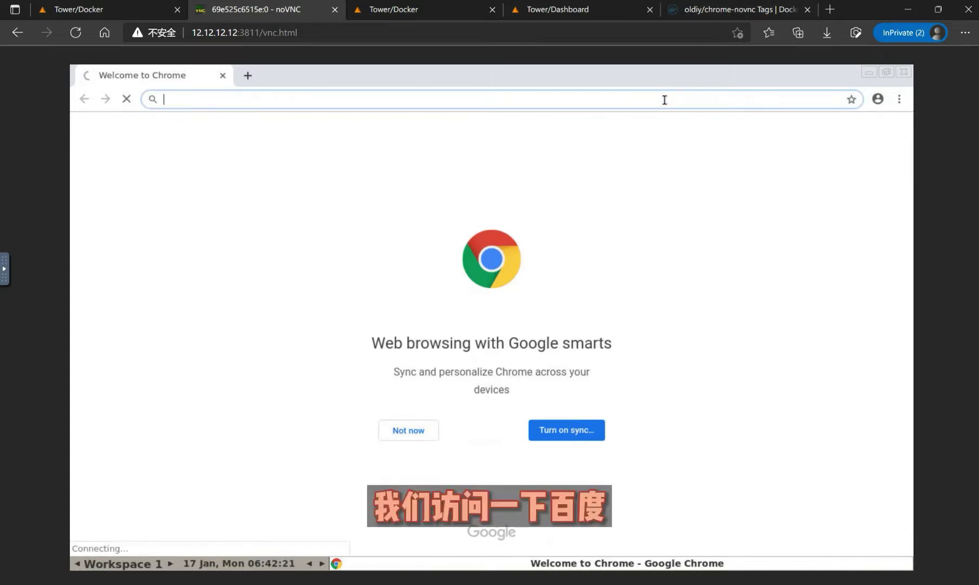
type("baidu.com")
key("Return")
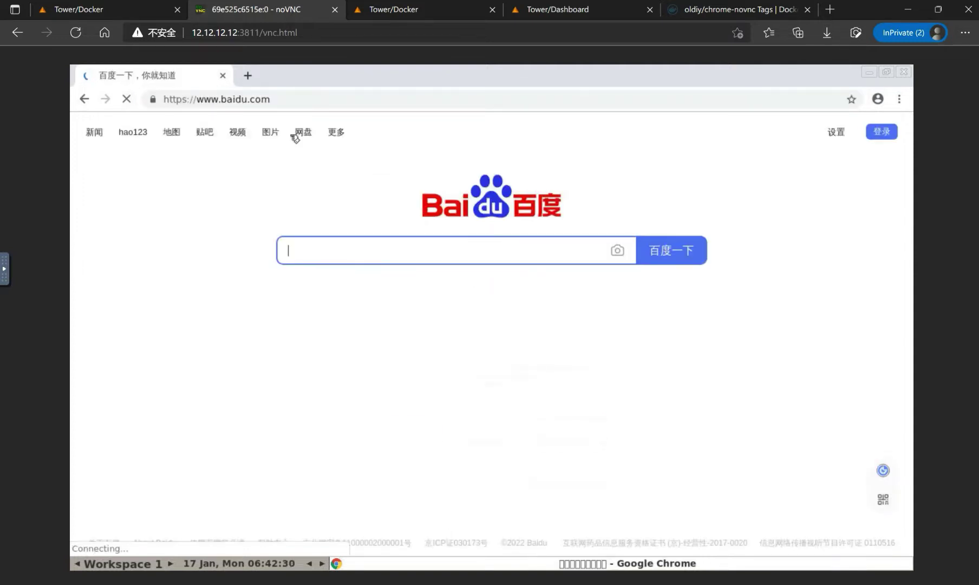
- Open the first trending topic on the Baidu homepage, and close its results tab to return to the homepage
left_click(346, 321)
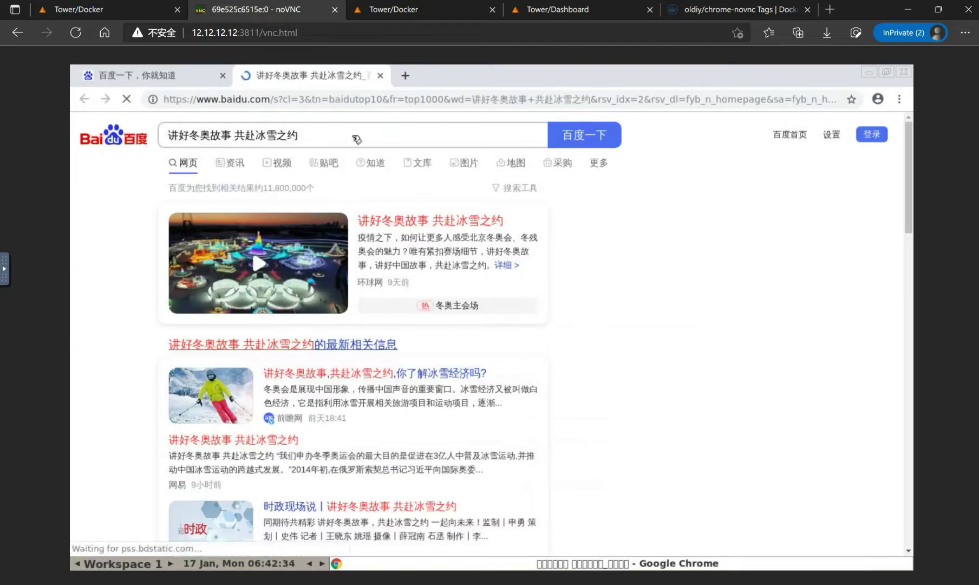
left_click(381, 78)
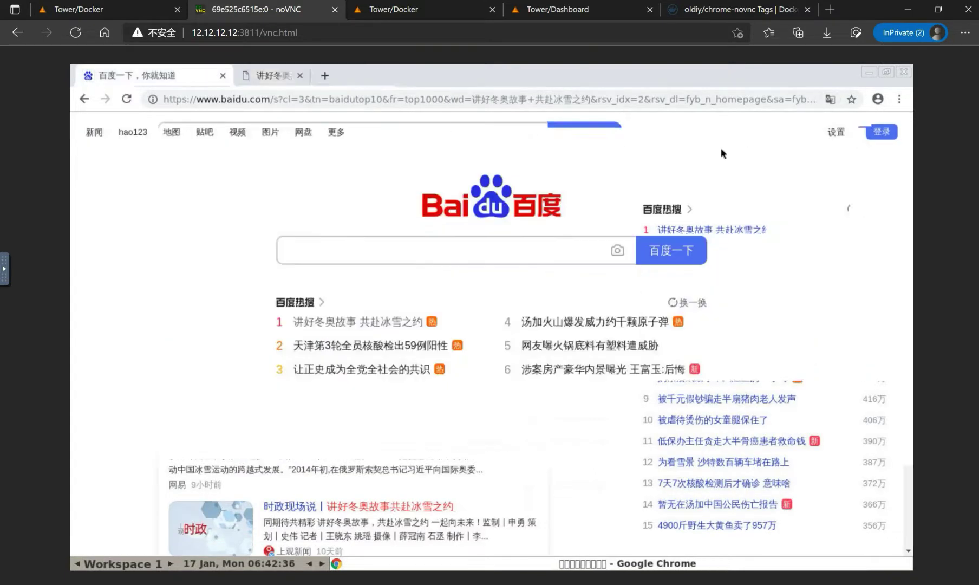
left_click(336, 249)
left_click(328, 204)
- Examine the noVNC clipboard and the paste options of the Baidu search box, and close the clipboard
left_click(5, 271)
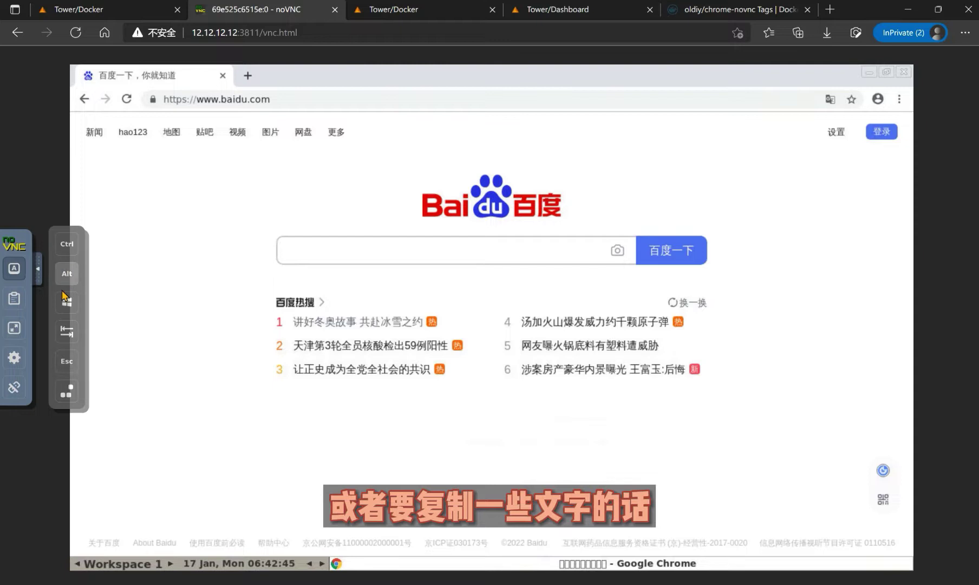
left_click(15, 299)
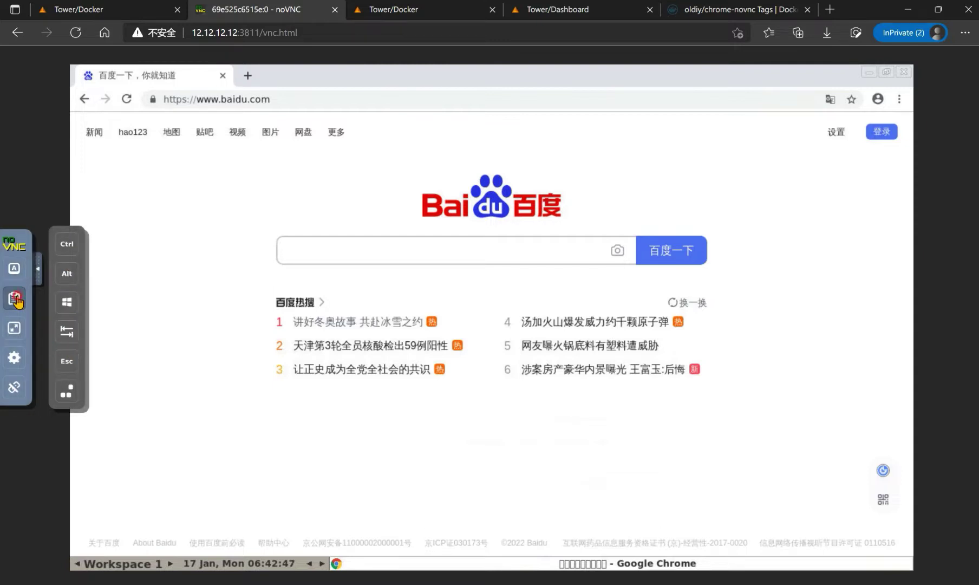
left_click(118, 300)
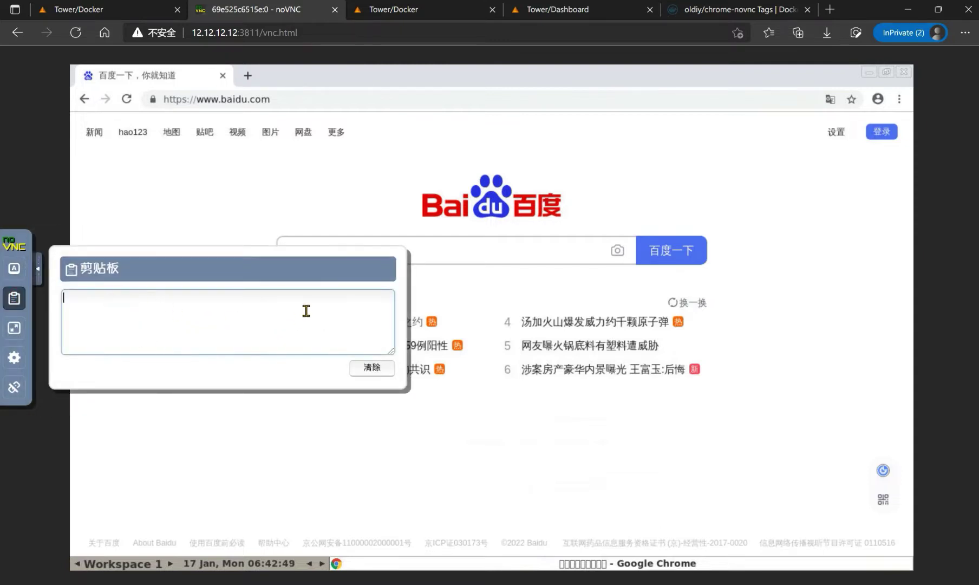
left_click(457, 251)
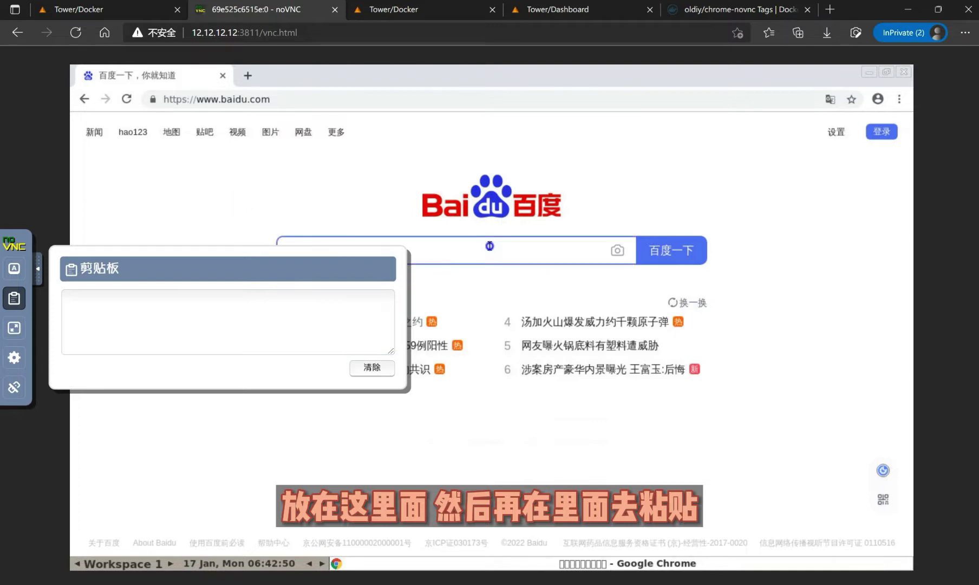
right_click(490, 248)
left_click(347, 166)
- Return to the directory listing at 12.12.12.12:3811 and open vnc_lite.html
left_click(386, 32)
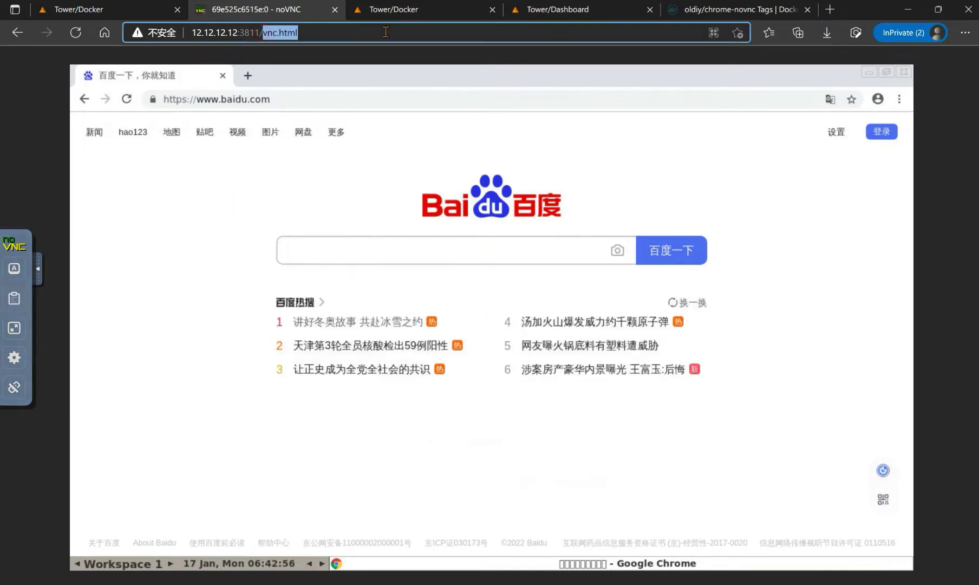
key("BackSpace")
key("Return")
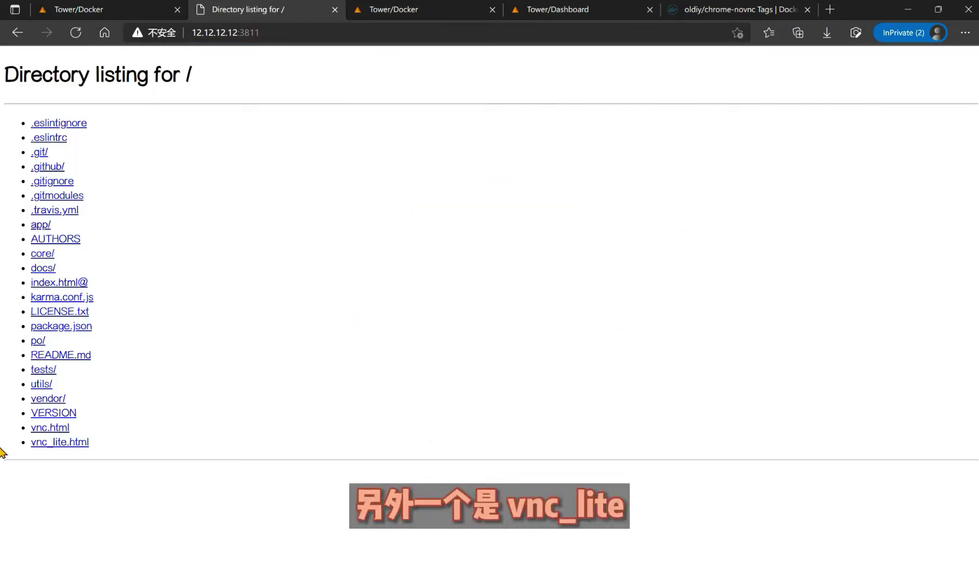
left_click(76, 443)
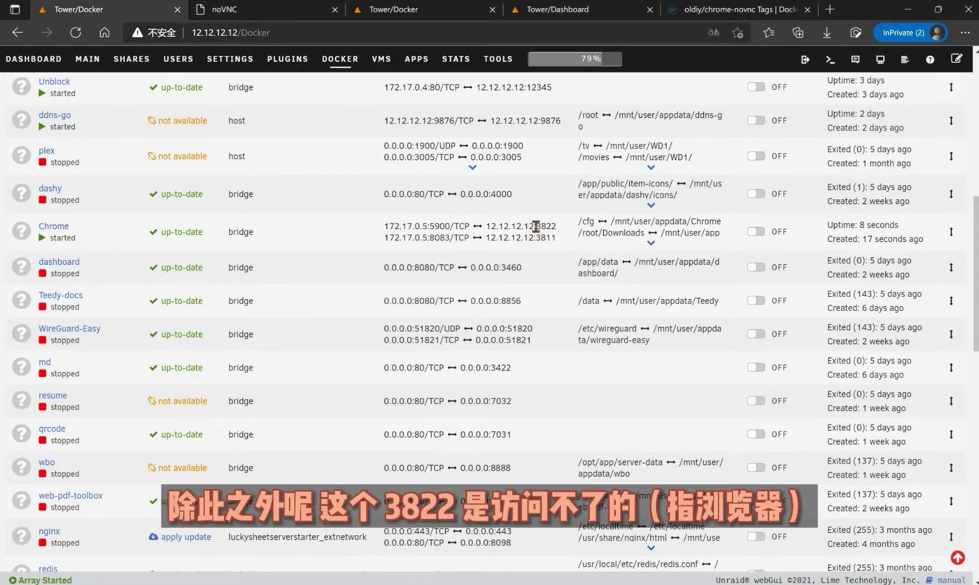
- Try to open the Chrome container's VNC address 12.12.12.12:3822 in a new browser tab, and close that tab
left_click(494, 228)
left_click_drag(528, 225, 555, 226)
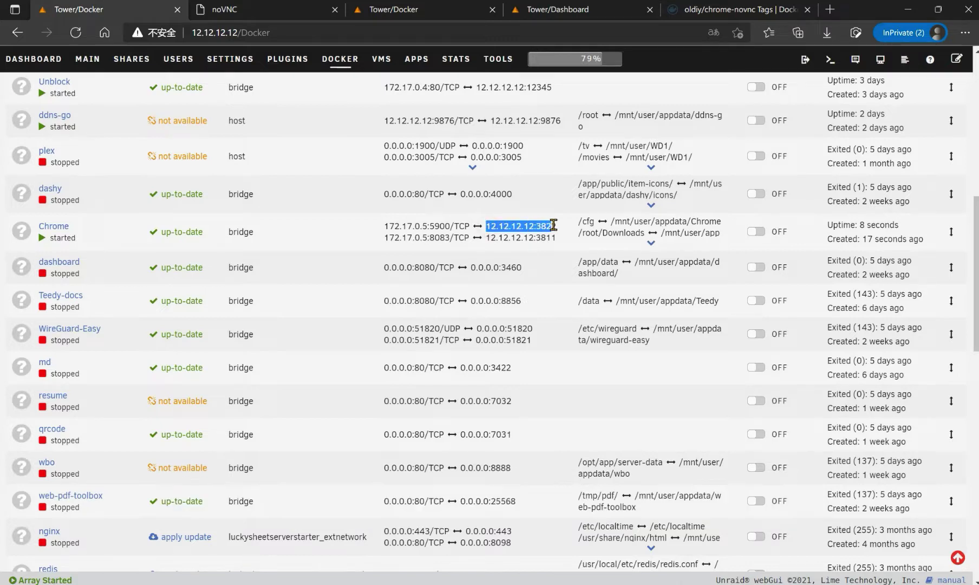
right_click(548, 226)
left_click(591, 278)
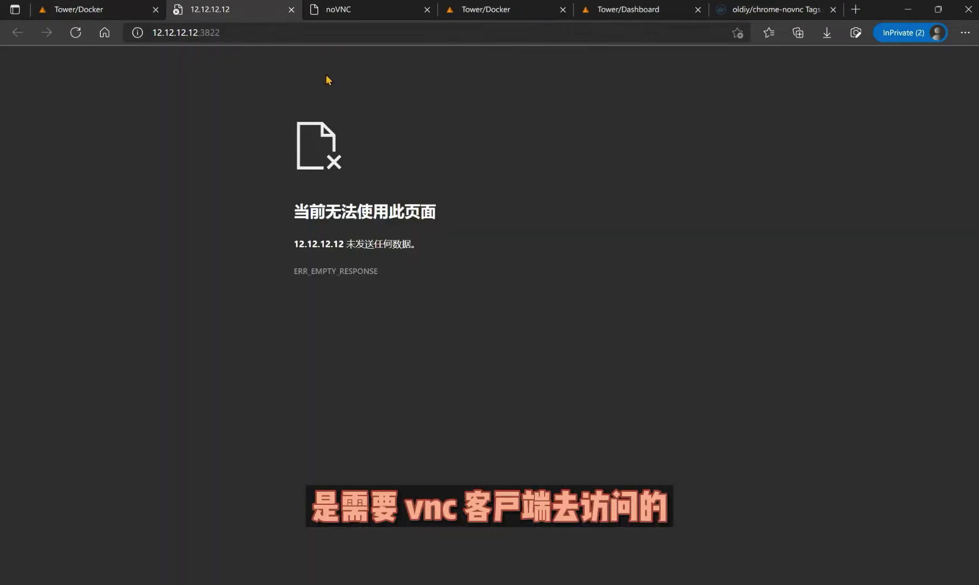
left_click(291, 10)
- Start adding another container from the other Docker page and load the Chromium user template
left_click(357, 9)
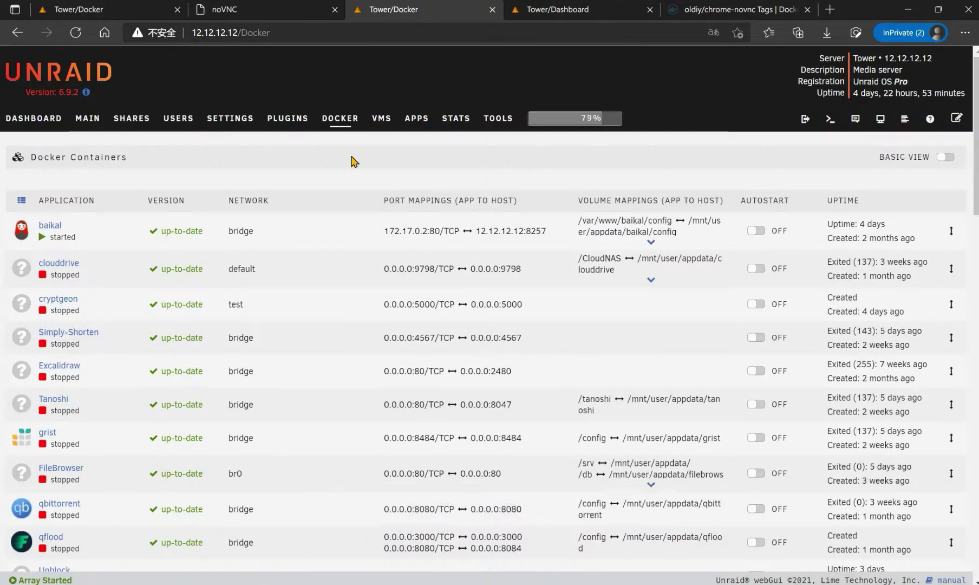
scroll(157, 259, "down", 5)
scroll(157, 259, "down", 3)
left_click(79, 360)
left_click(409, 199)
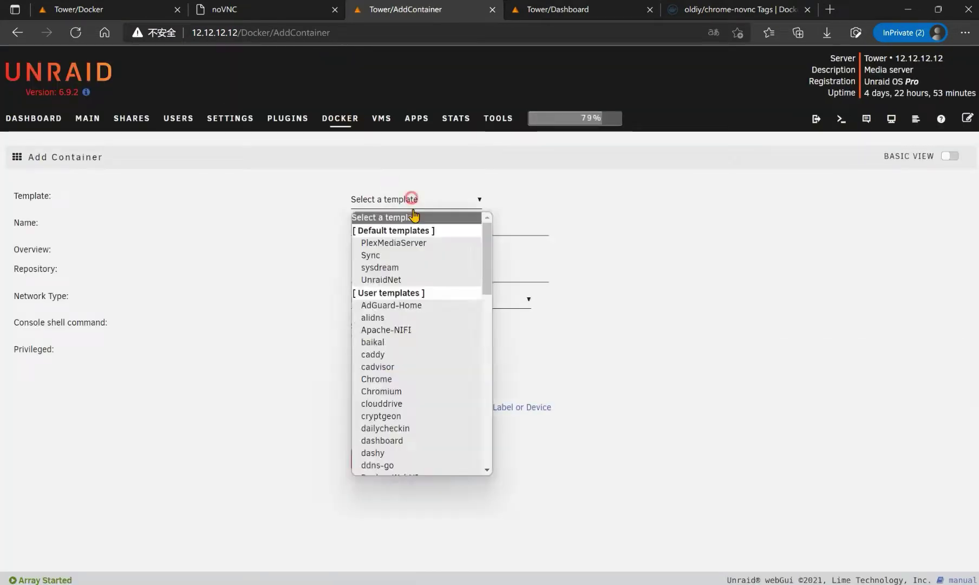
scroll(433, 324, "down", 3)
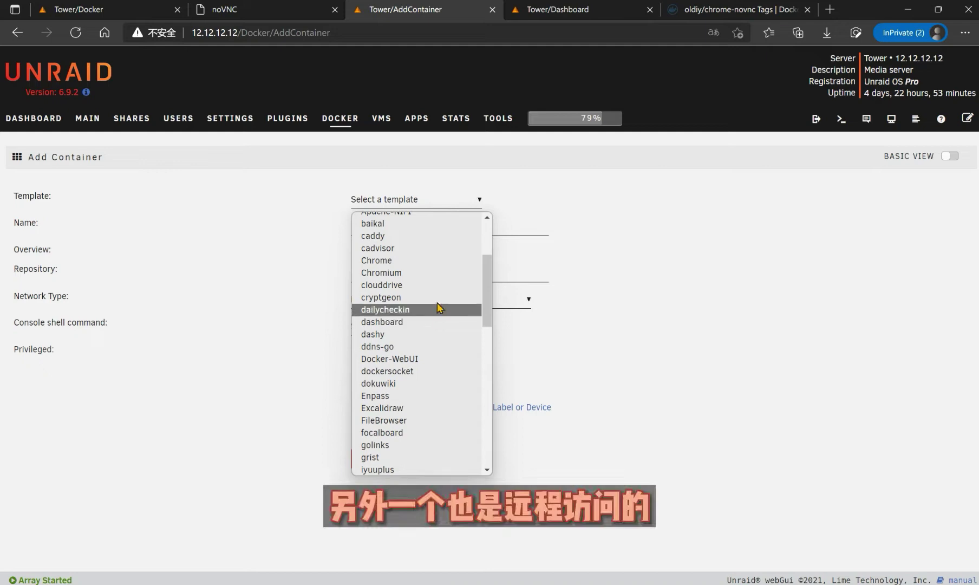
left_click(426, 272)
- Review the Chromium container's basic and additional settings, install it unchanged and finish to return to the container list
scroll(448, 284, "down", 2)
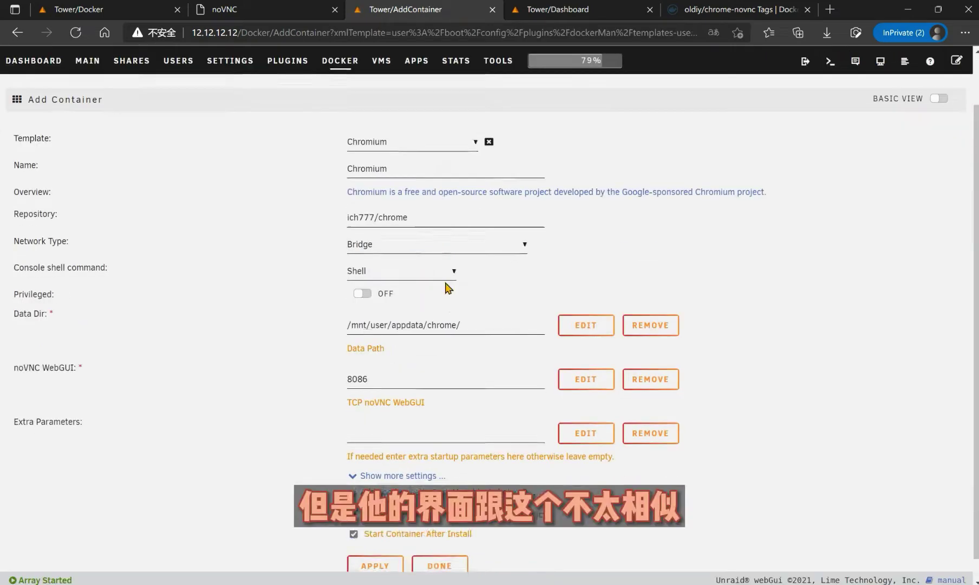
left_click(386, 454)
scroll(393, 372, "down", 3)
left_click(403, 293)
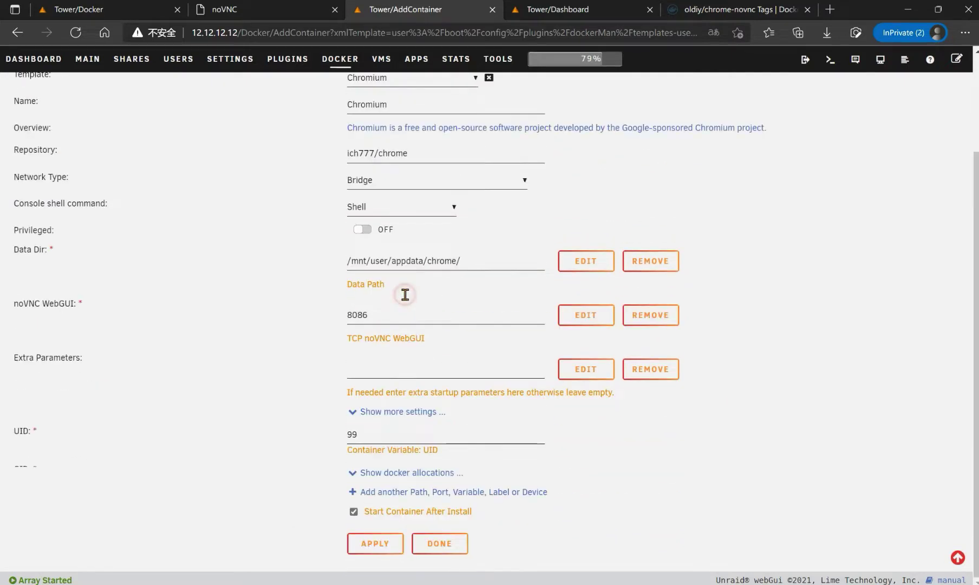
left_click(375, 547)
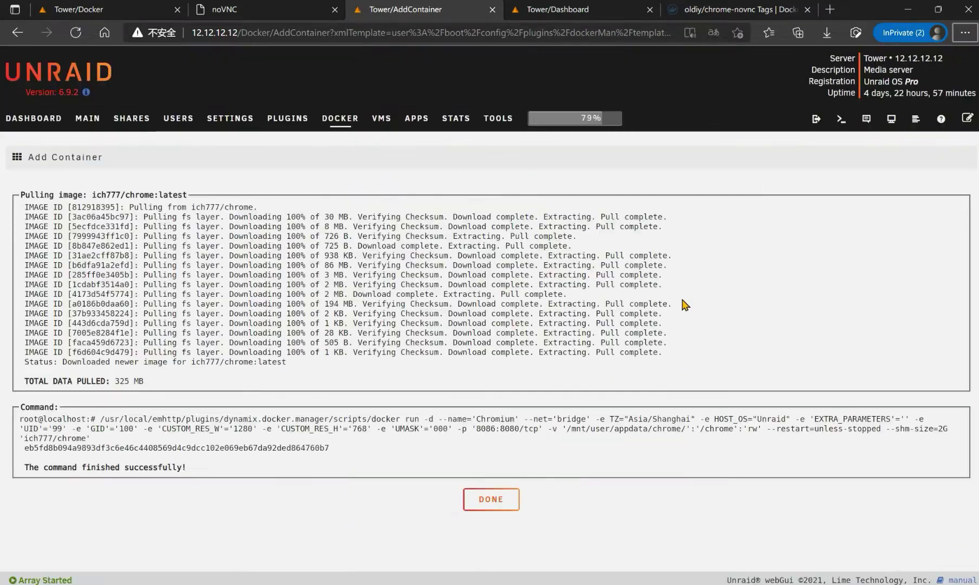
left_click(491, 499)
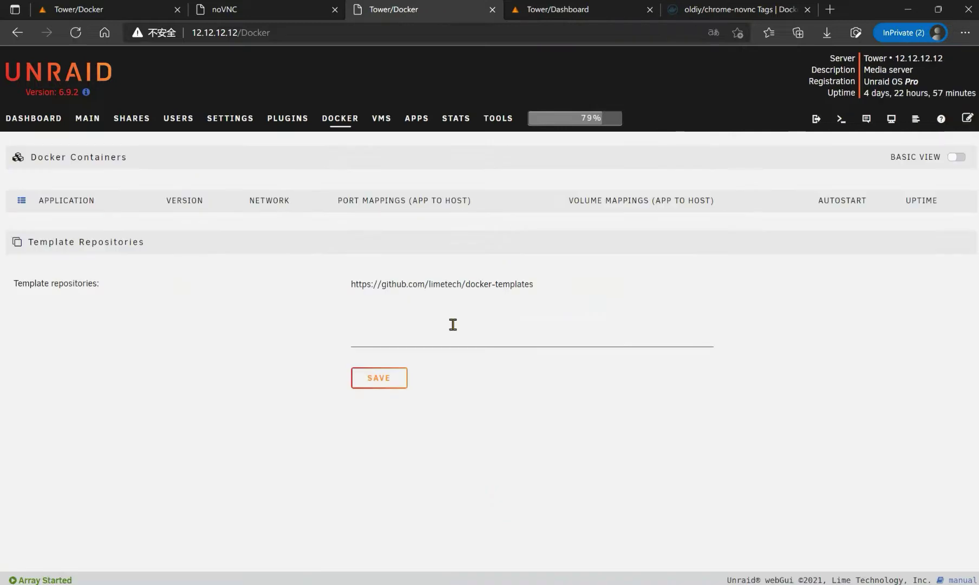